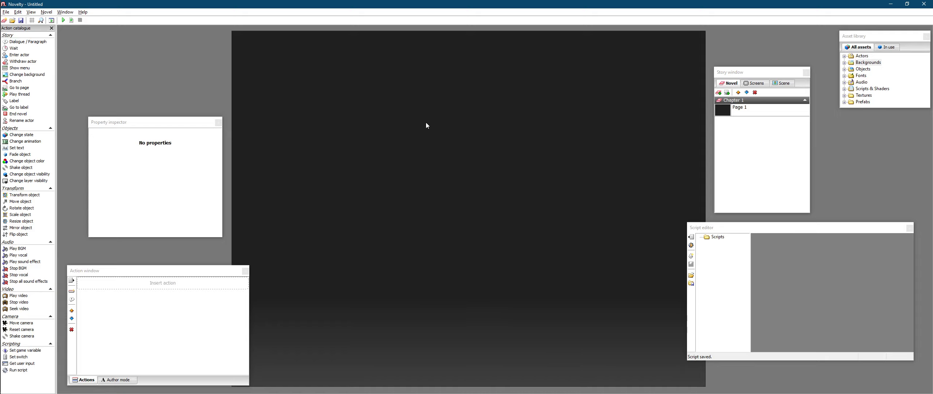
mouse_move(446, 290)
mouse_down()
mouse_move(434, 292)
mouse_move(449, 292)
mouse_up()
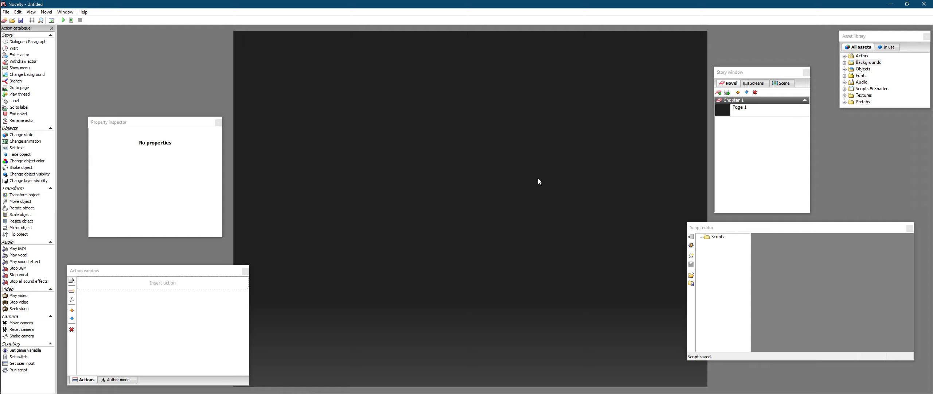
- Add the KSM background 01 image from the asset library's Backgrounds folder to Page 1's scene
click(754, 141)
click(753, 112)
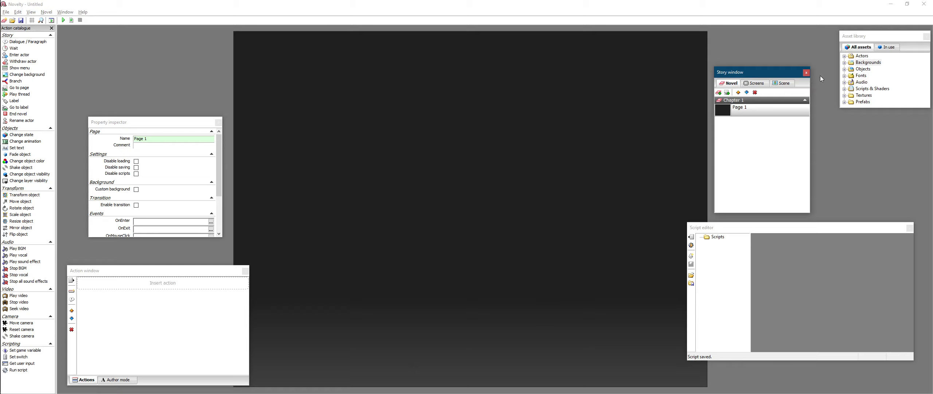
double_click(850, 62)
click(852, 68)
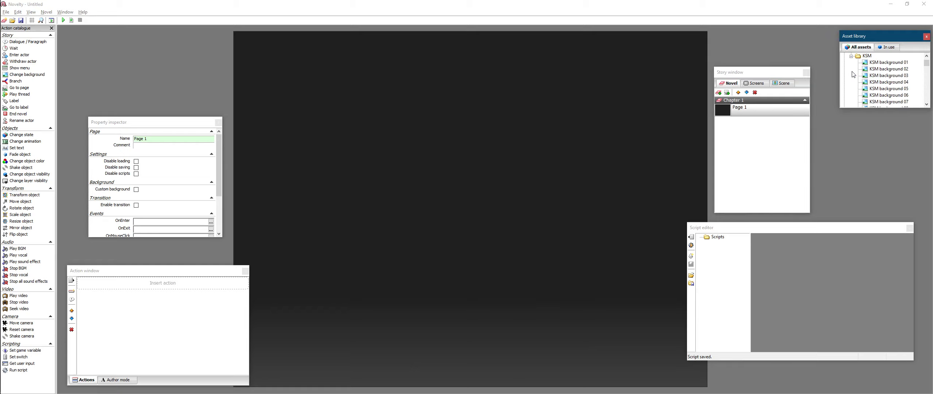
right_click(886, 63)
click(884, 76)
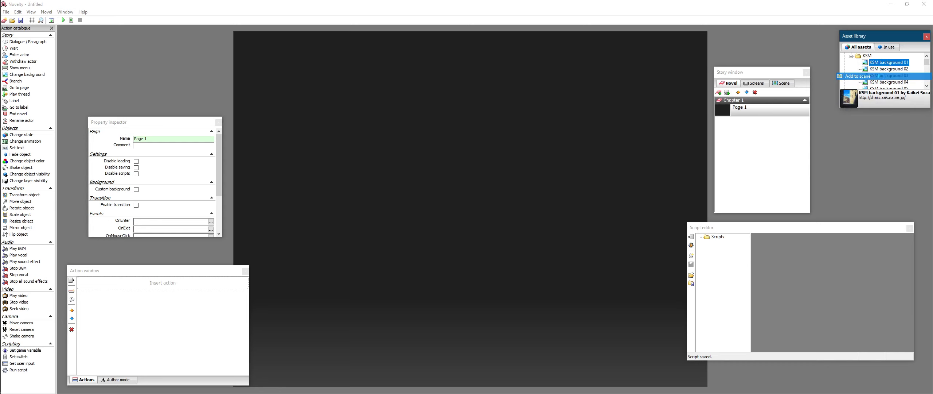
right_click(533, 185)
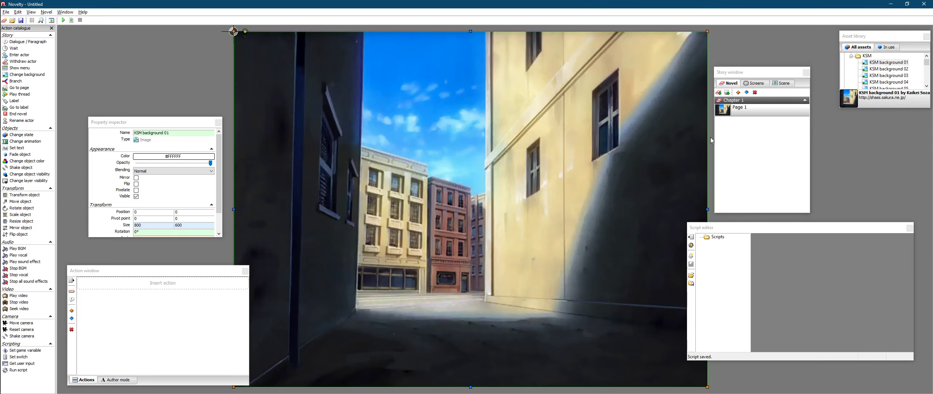
key(Escape)
- Add a new scene layer named Layer to the page
click(797, 84)
click(788, 83)
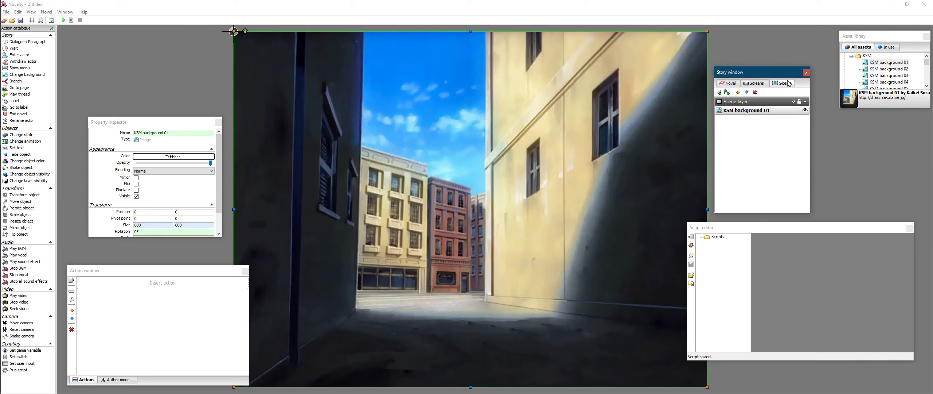
click(799, 103)
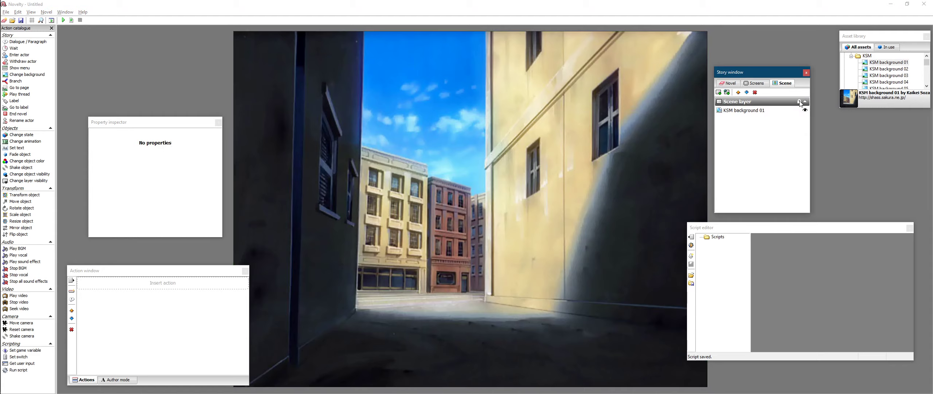
click(718, 92)
text(L)
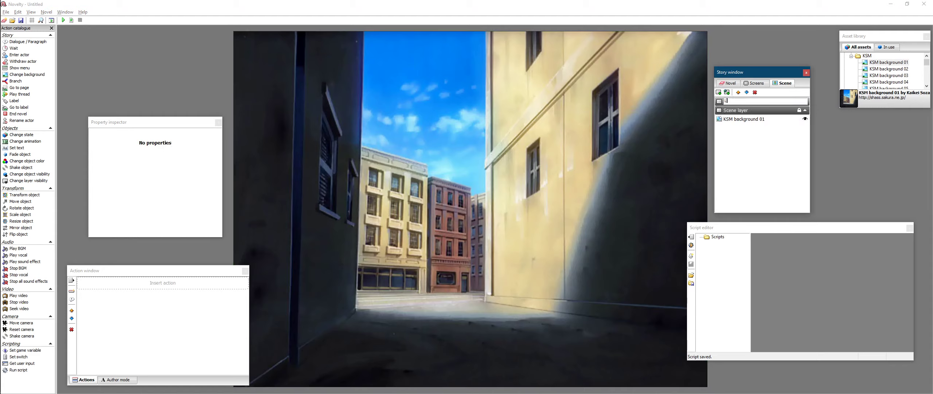
text(ayer)
key(Return)
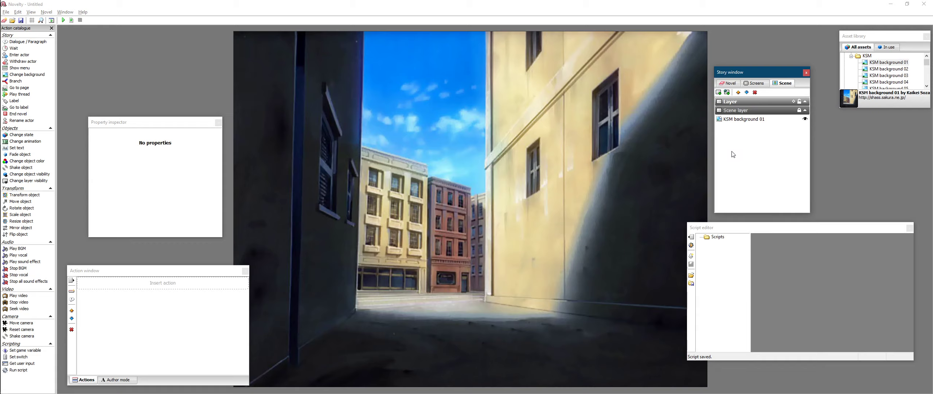
- Inspect the scene's layers and the background object in the scene list
click(739, 122)
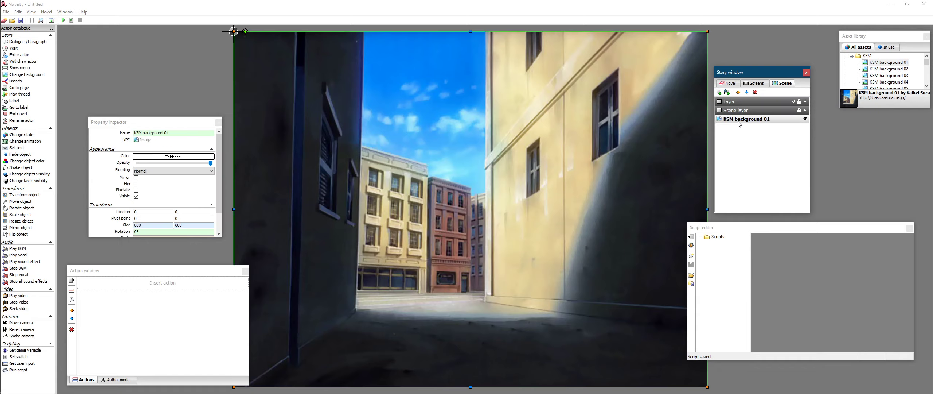
click(763, 110)
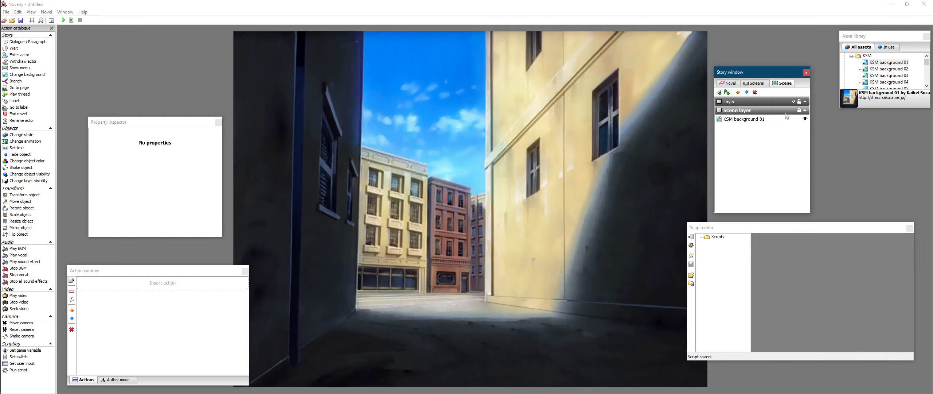
click(639, 143)
click(771, 153)
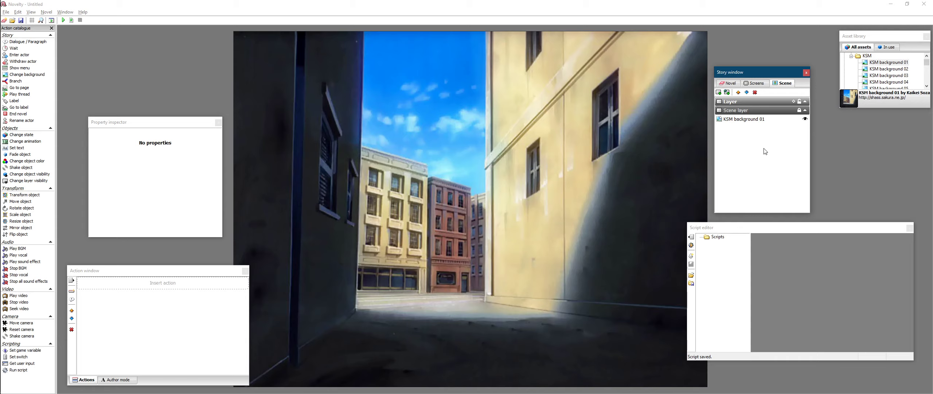
click(777, 119)
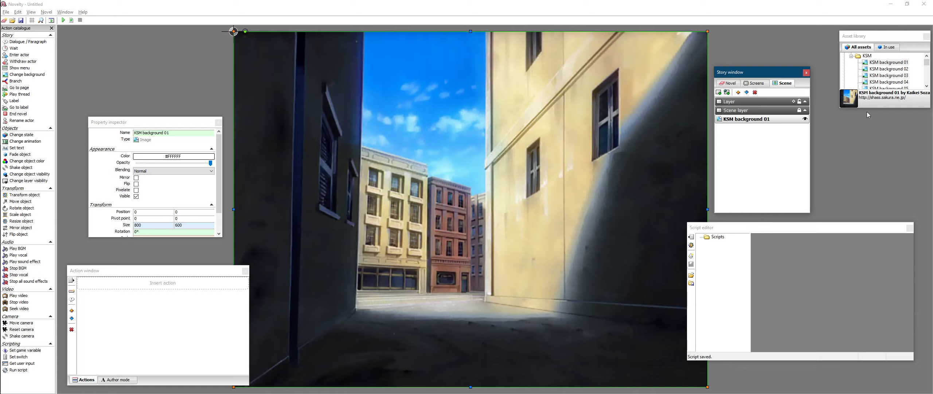
click(903, 64)
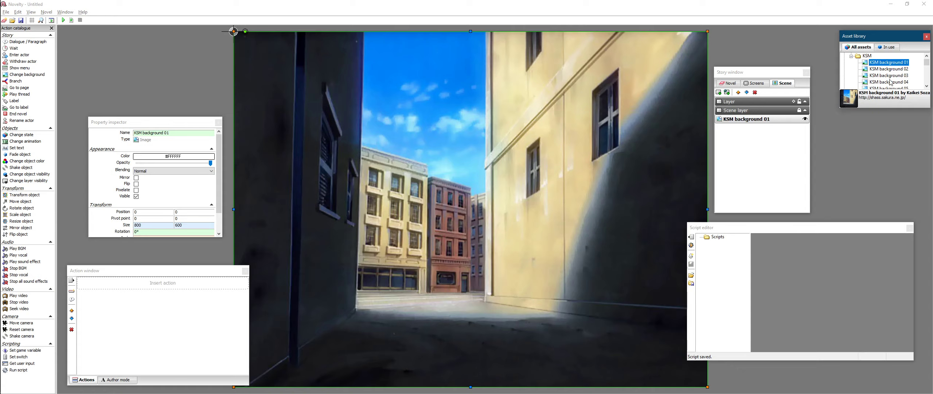
right_click(880, 65)
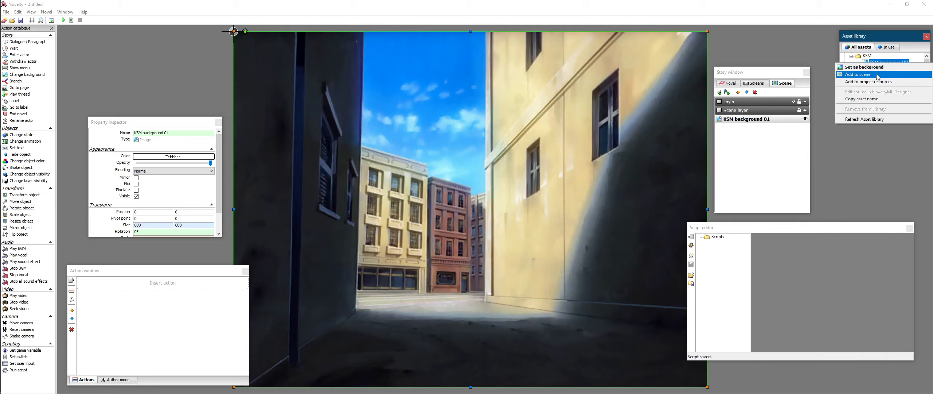
click(788, 146)
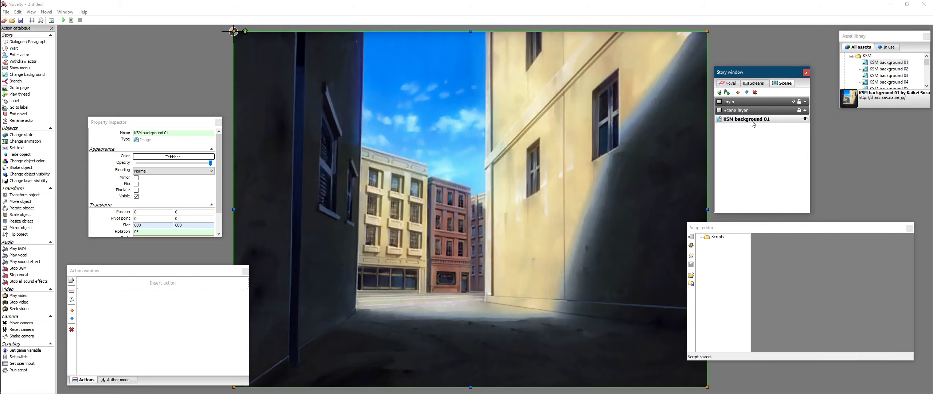
- Add a Sample button object from the asset library's Objects folder onto the new Layer, near the bottom of the page
click(518, 269)
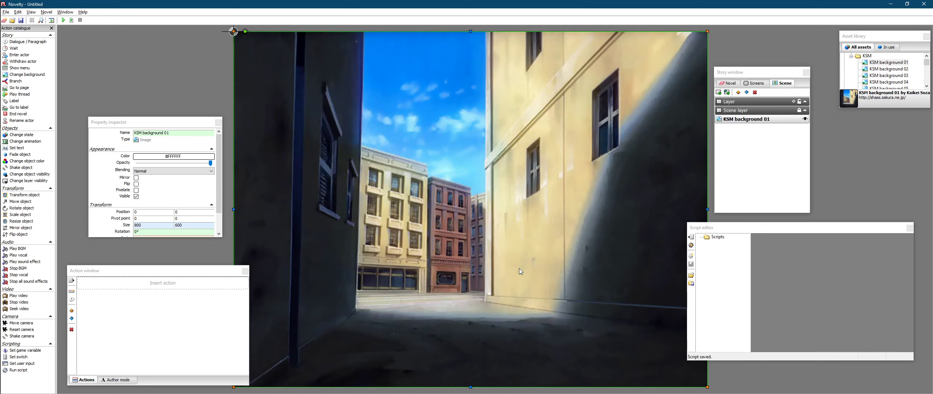
click(759, 111)
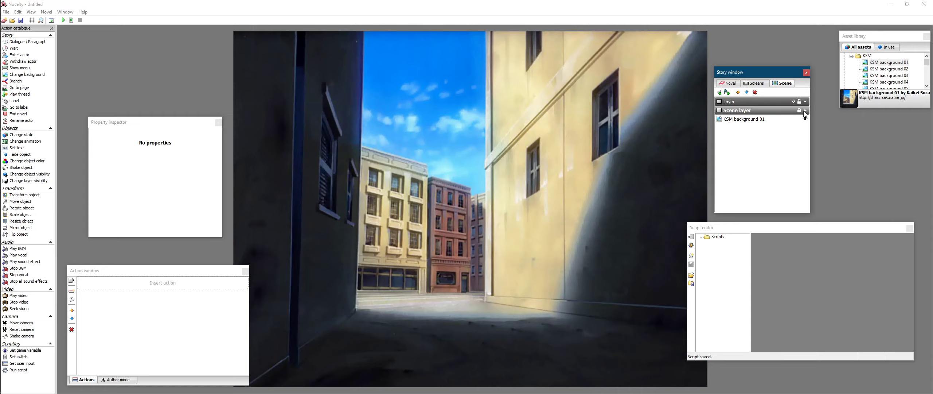
click(490, 141)
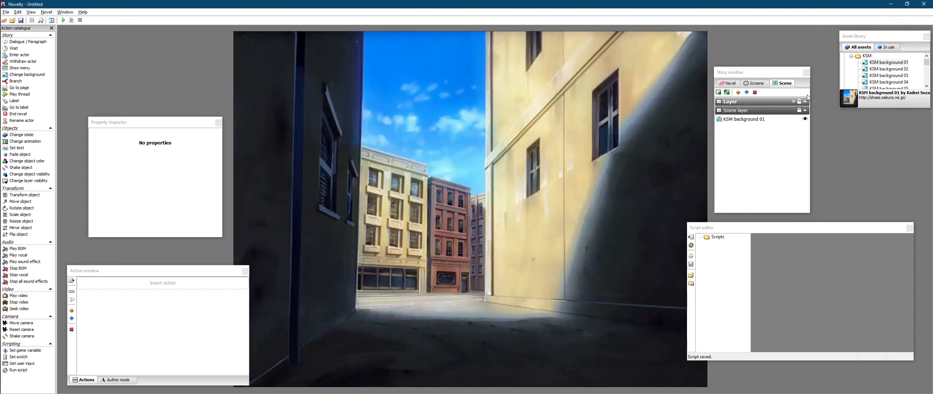
click(771, 100)
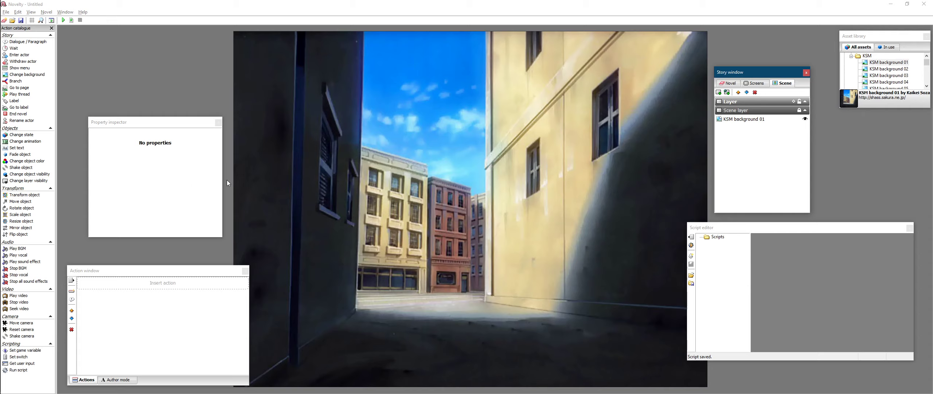
double_click(866, 56)
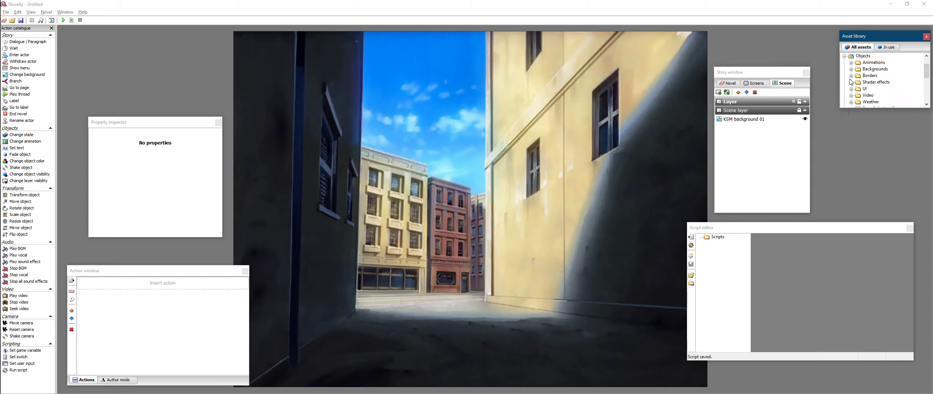
scroll(855, 84, down, 2)
drag(867, 78, 620, 358)
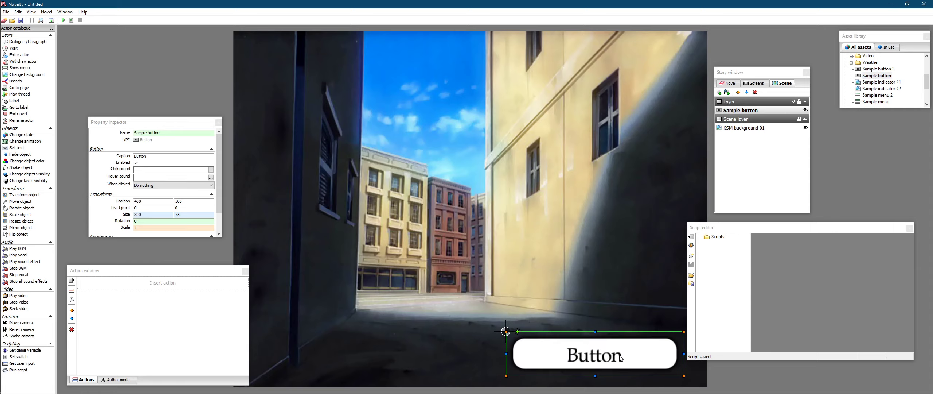
- Rename the button object to OpenScreen
click(172, 132)
drag(162, 133, 134, 133)
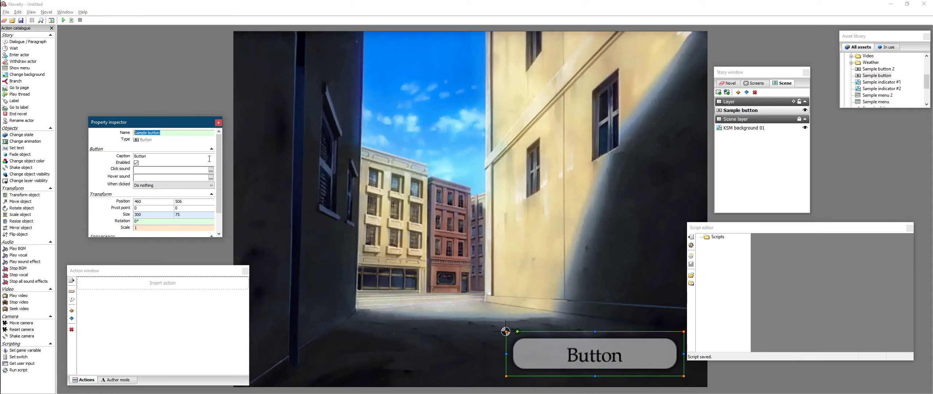
text(OpenScreen)
key(Return)
- Set the button's caption to Open Screen
click(166, 155)
text(Open Screen)
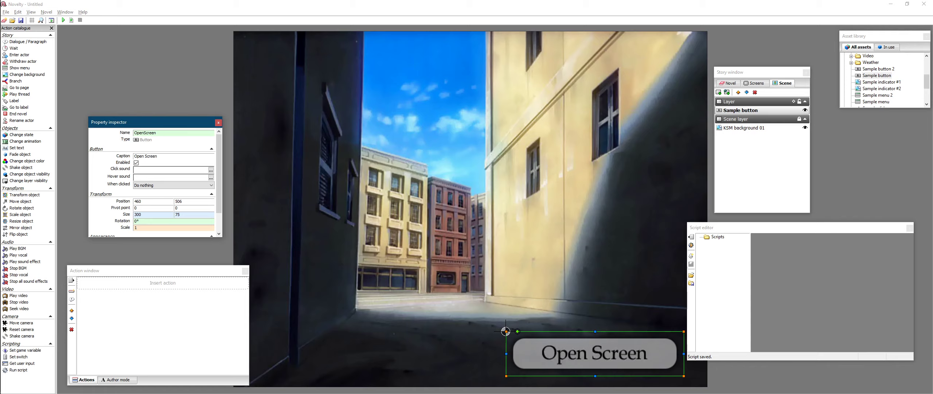
click(743, 157)
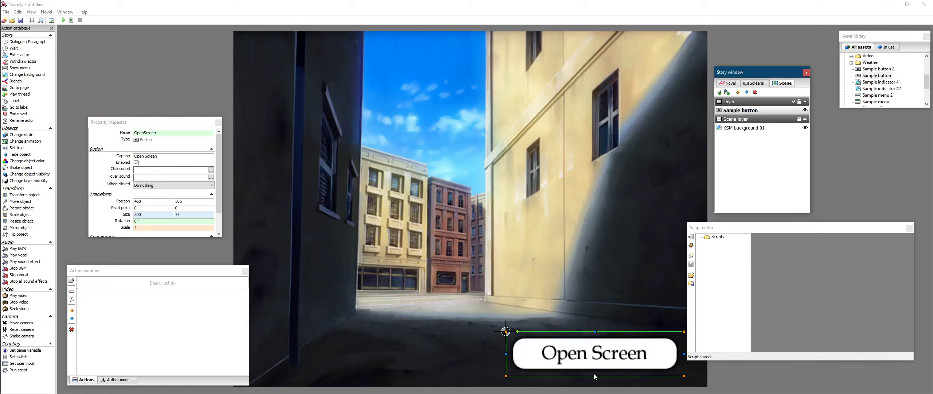
click(603, 272)
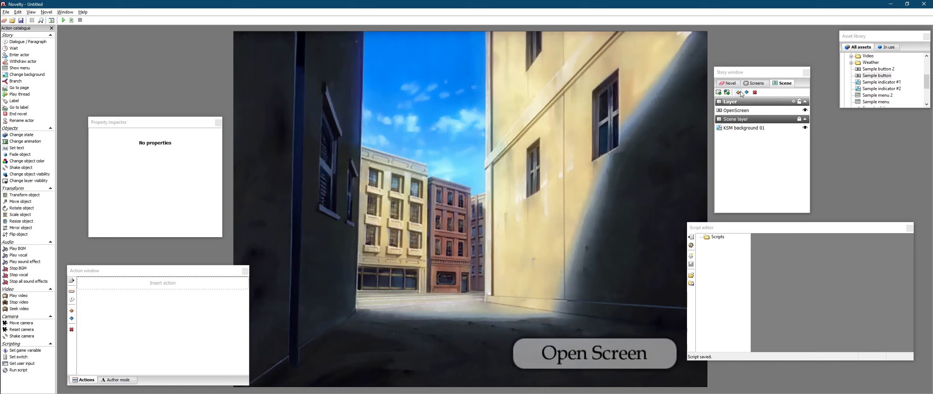
- Add a Wait action to Page 1 and set it to wait Forever
click(730, 84)
click(746, 111)
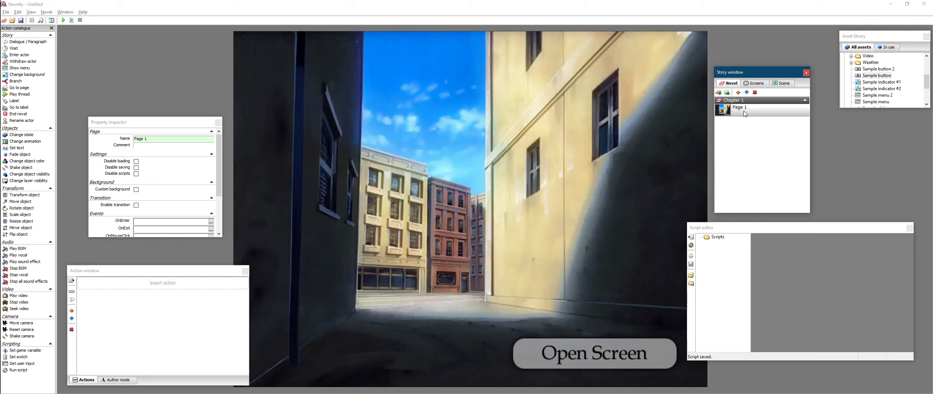
click(602, 302)
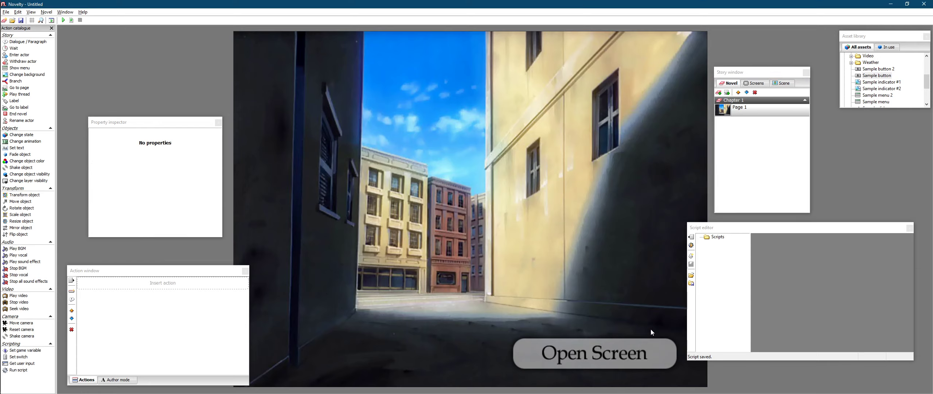
double_click(13, 48)
click(180, 280)
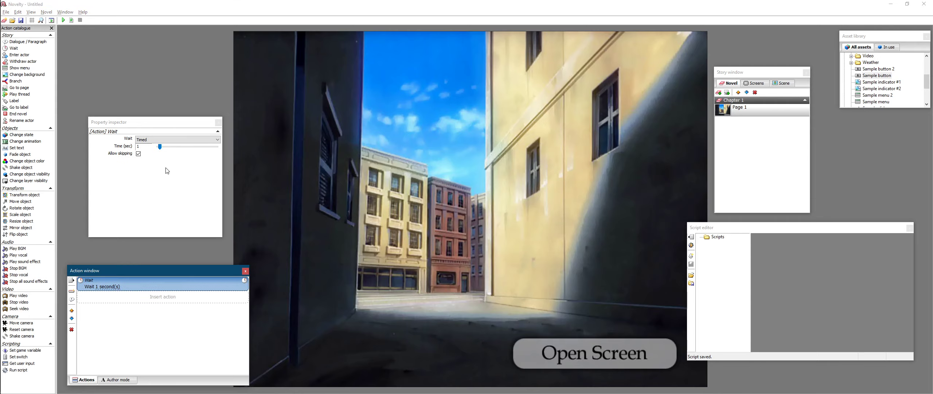
click(166, 140)
click(191, 156)
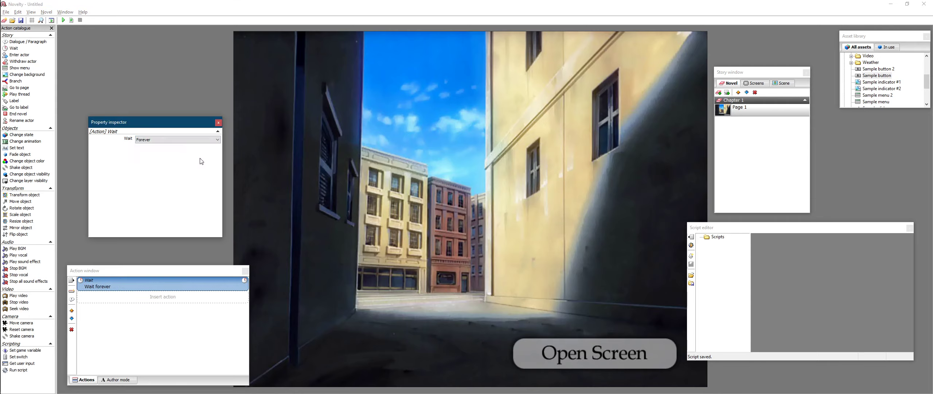
click(359, 230)
click(575, 348)
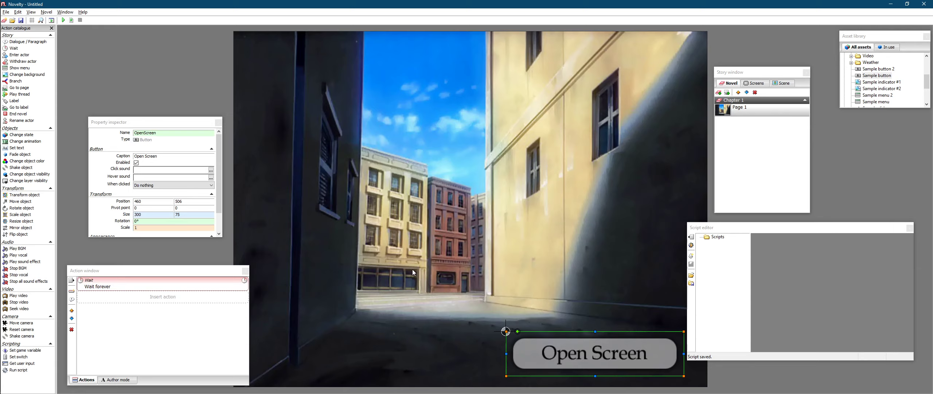
click(498, 217)
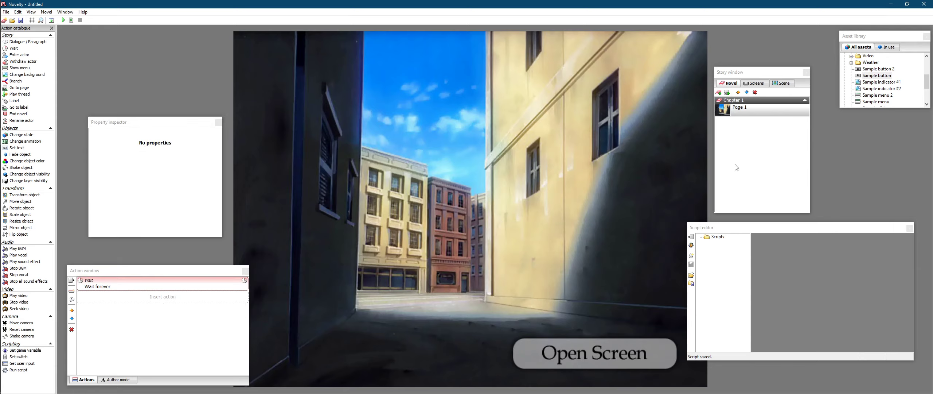
- Add a new screen in the story's Screens list
click(738, 141)
click(598, 222)
click(763, 84)
click(734, 85)
click(756, 86)
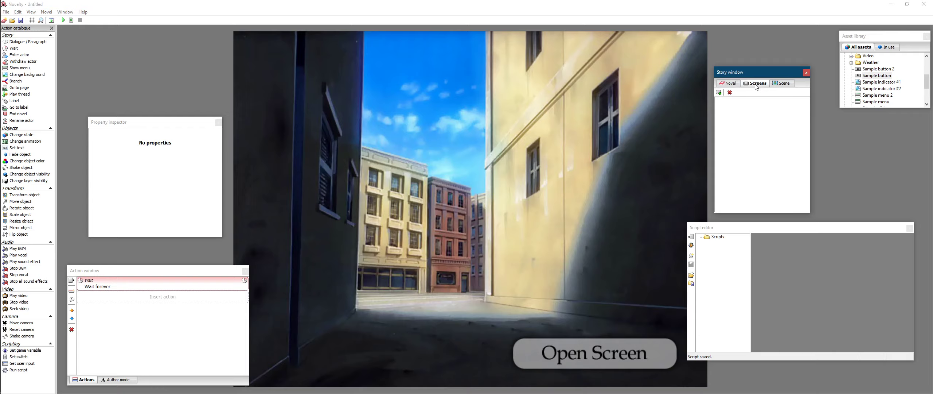
click(719, 92)
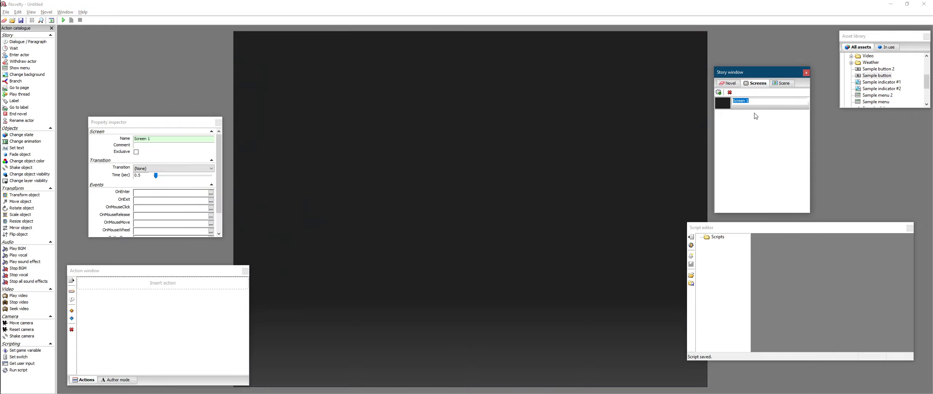
click(758, 116)
click(759, 133)
click(766, 107)
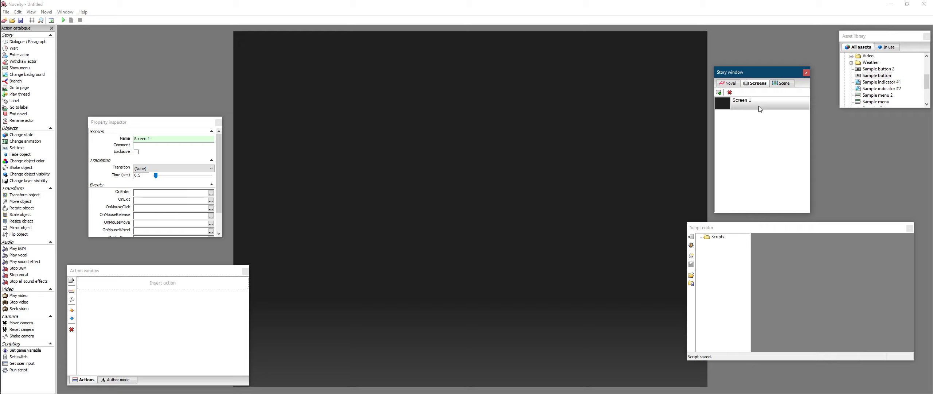
- Rename the new screen to Random Screen 1
right_click(760, 106)
click(769, 151)
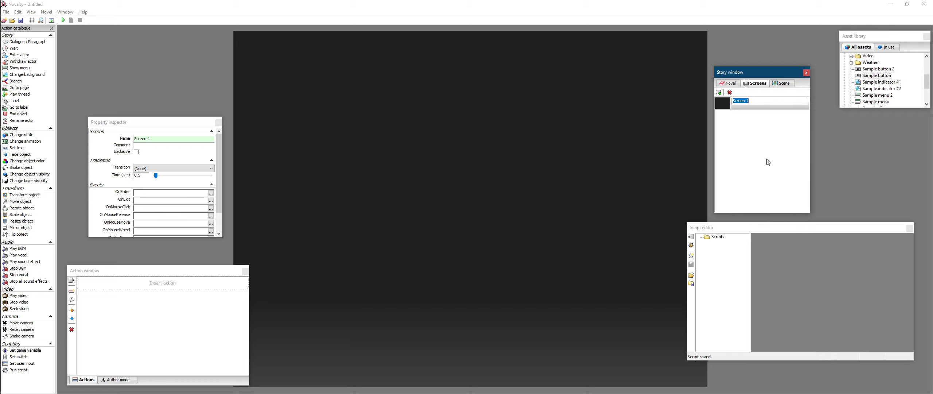
text(Random Screen 1)
key(Return)
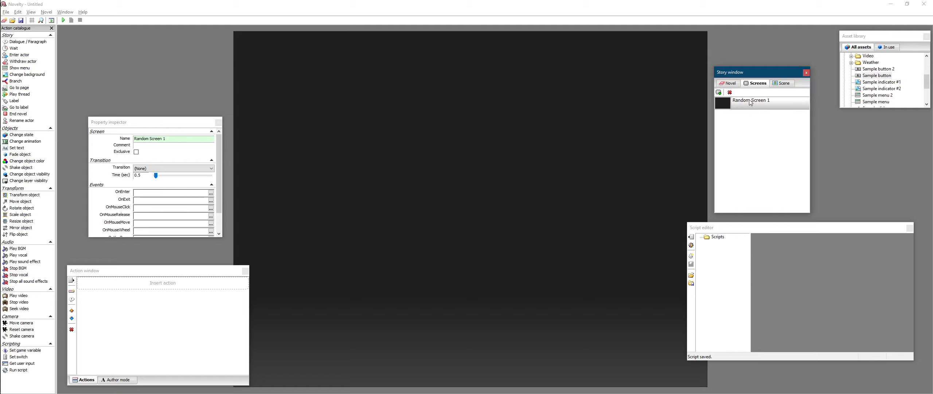
- Create a text object on the screen and move it to the top-left corner
drag(370, 176, 358, 181)
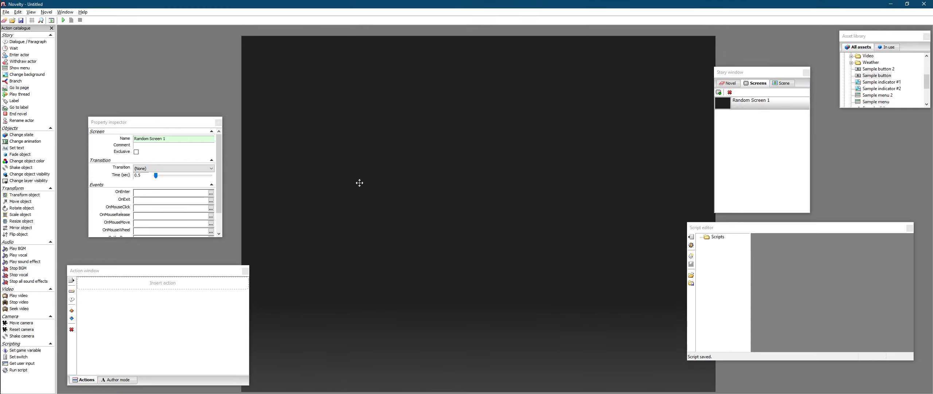
right_click(377, 169)
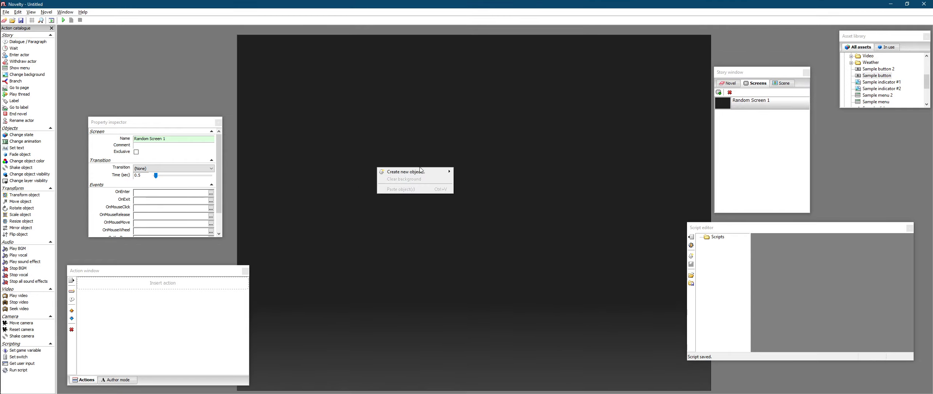
mouse_move(421, 172)
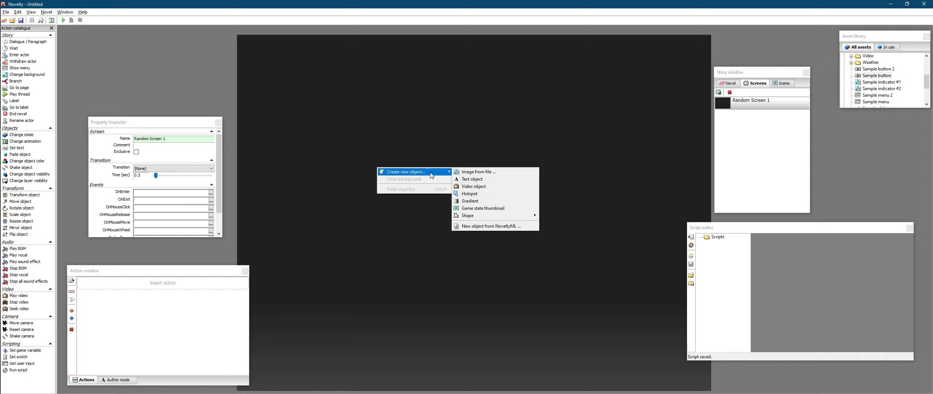
click(472, 178)
drag(472, 177, 364, 61)
drag(442, 90, 364, 74)
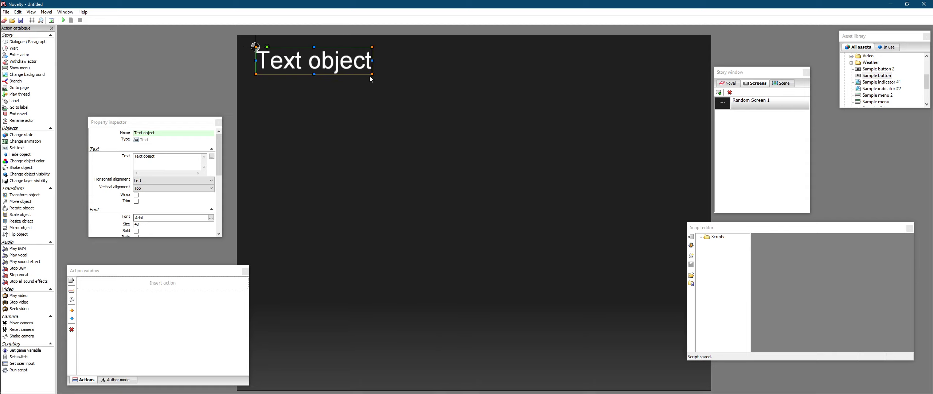
click(472, 251)
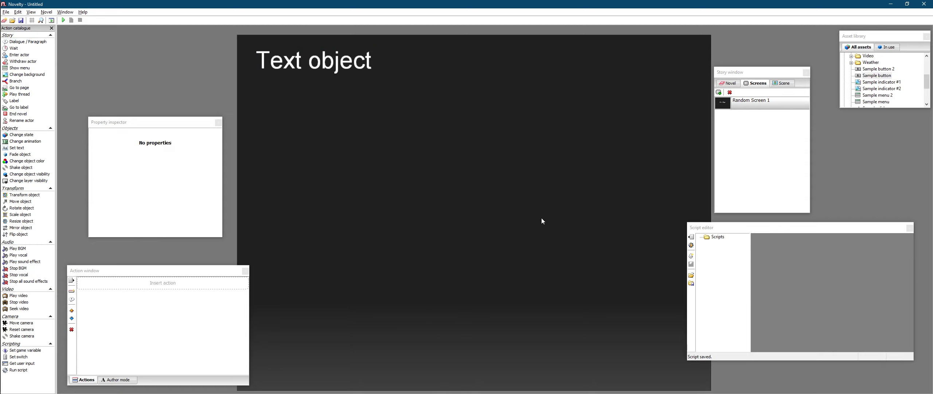
click(730, 83)
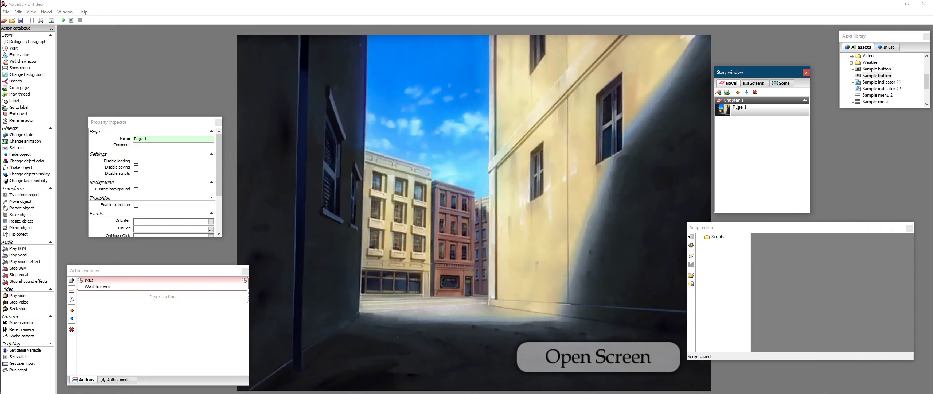
click(751, 84)
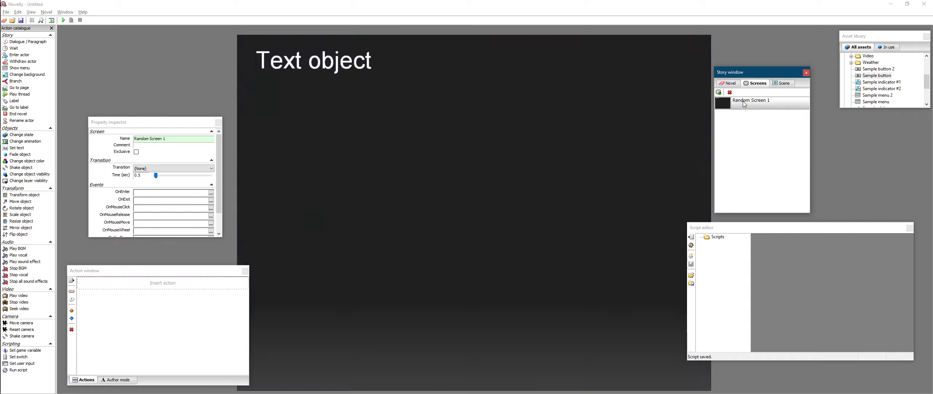
click(396, 109)
click(325, 62)
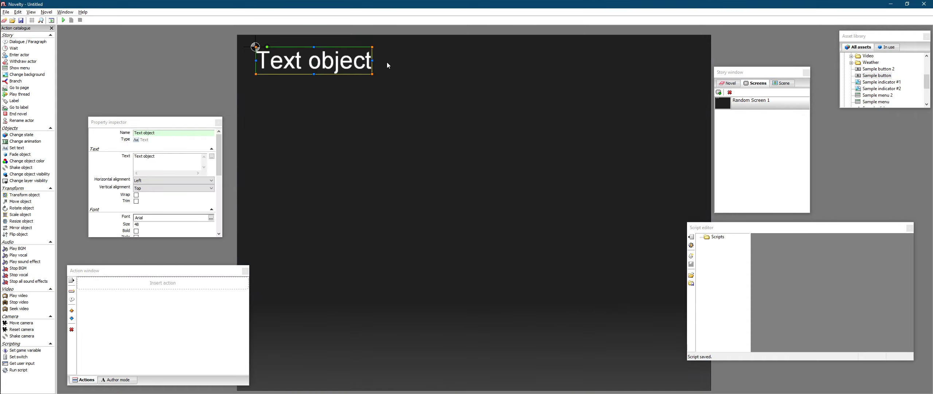
click(344, 113)
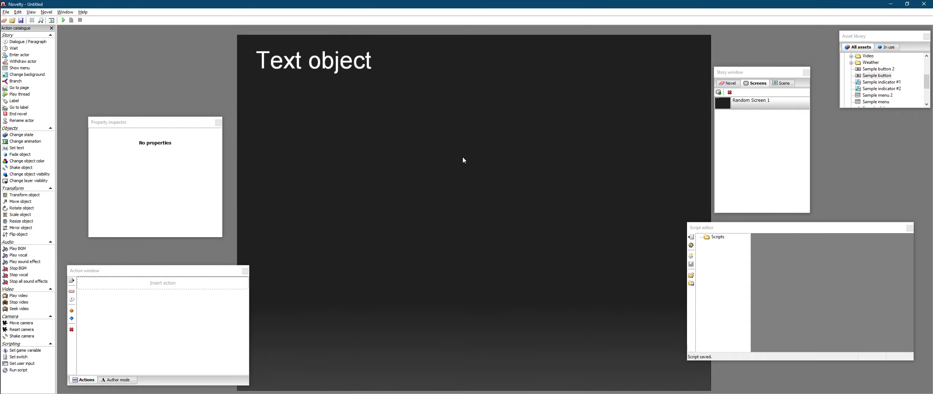
- Rename the text object to Dialogue and set its text to This is Screen 1
click(311, 68)
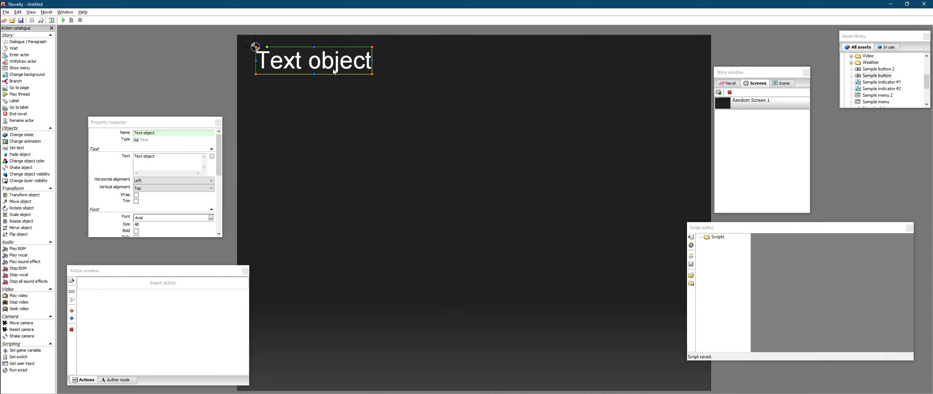
click(103, 132)
text(Dialogue)
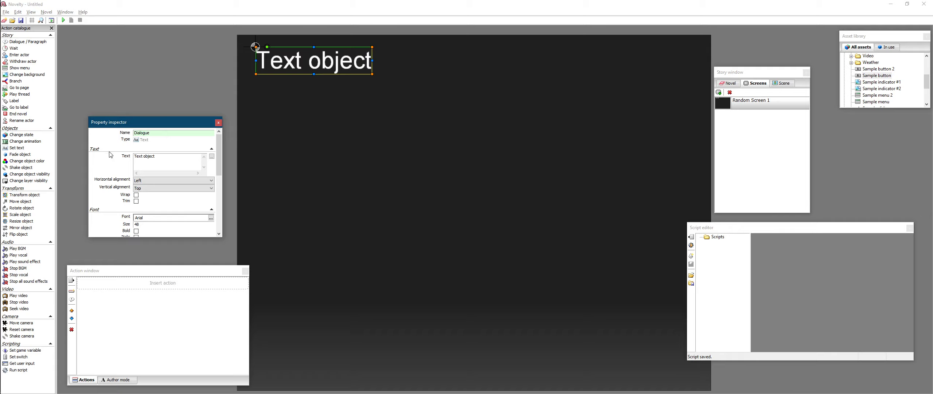
key(Tab)
text(Thi)
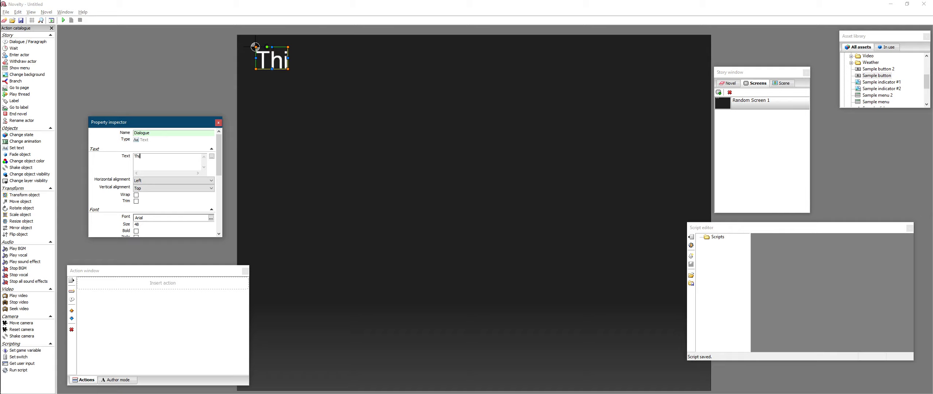
text(s is Screen 1)
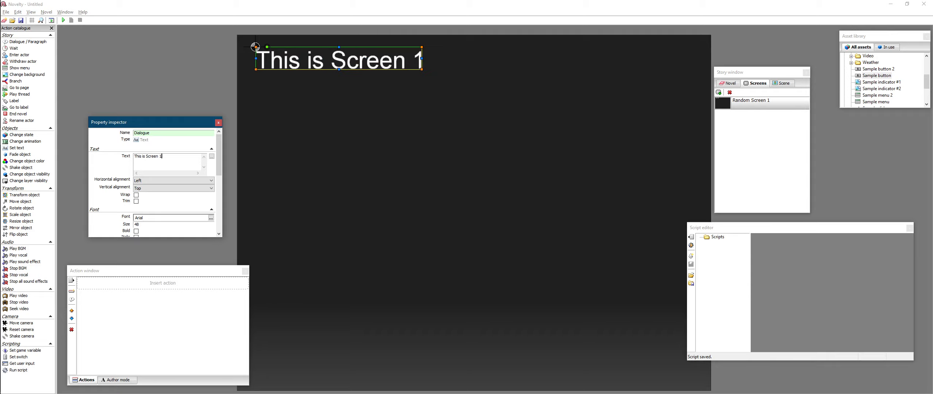
click(502, 134)
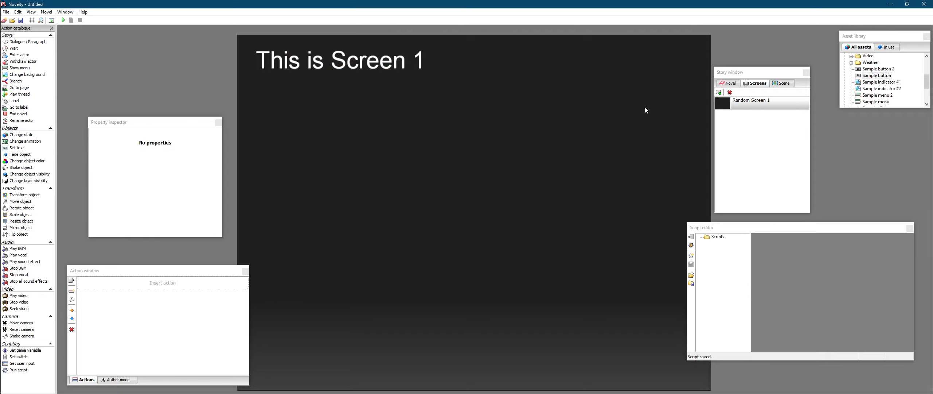
- Set KSM background 06 from the asset library's Backgrounds folder as the screen's background
click(889, 79)
scroll(886, 84, up, 5)
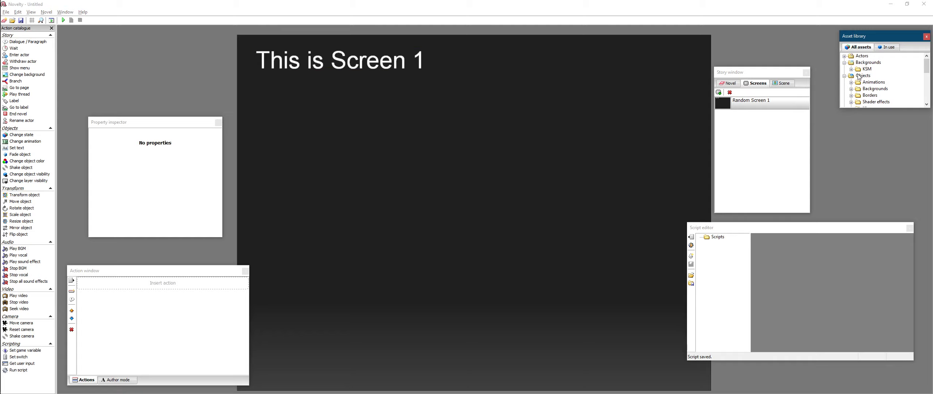
click(854, 70)
click(893, 95)
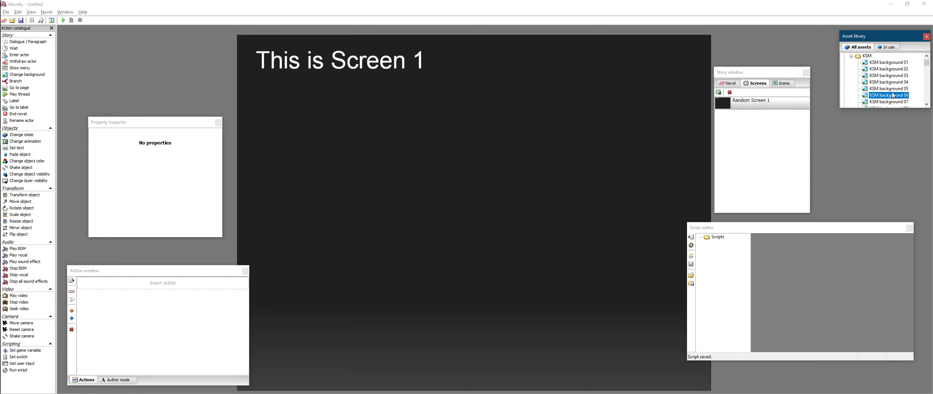
scroll(893, 95, down, 1)
right_click(893, 81)
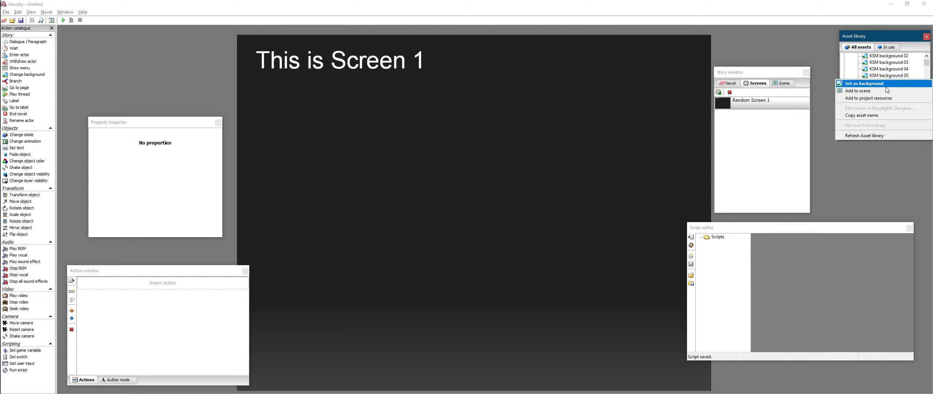
click(886, 85)
- Move the background image to the bottom of the object order
click(655, 231)
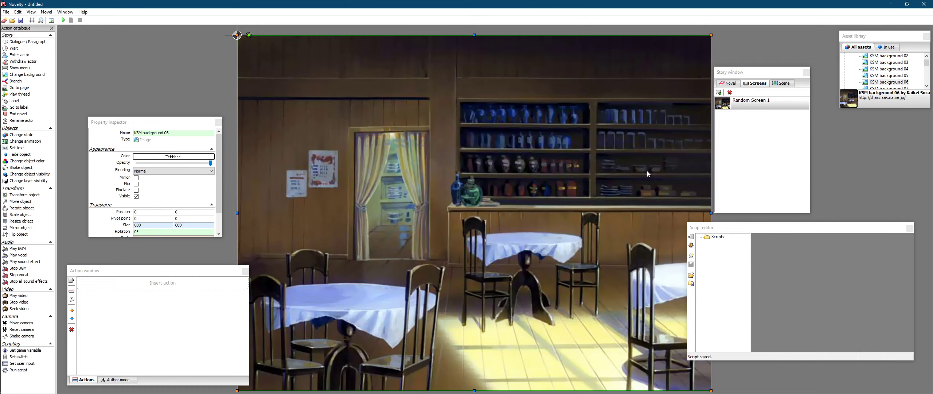
right_click(648, 171)
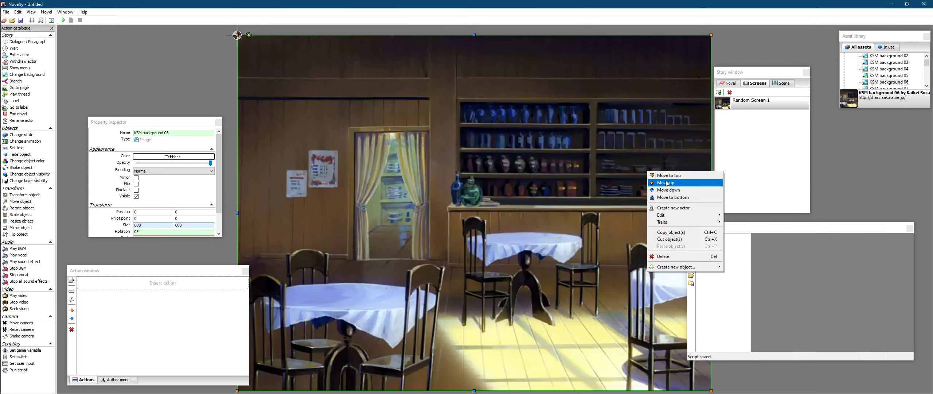
click(679, 198)
- Open the screen's scene layers and add a new layer named Layer
click(771, 97)
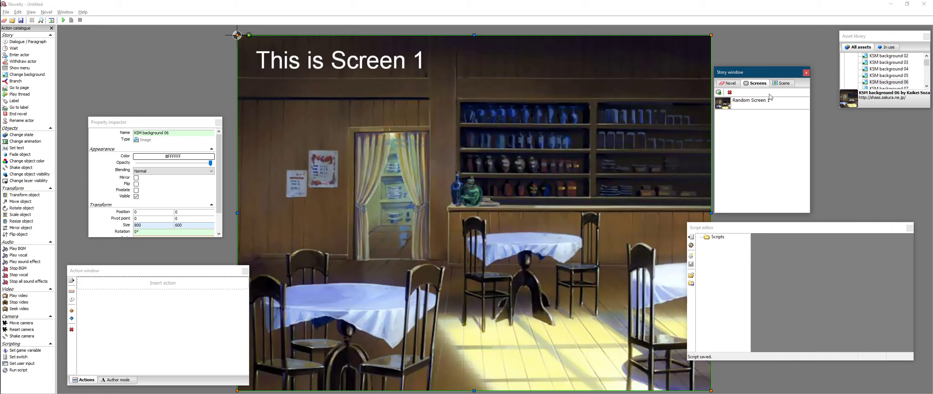
click(782, 83)
click(792, 109)
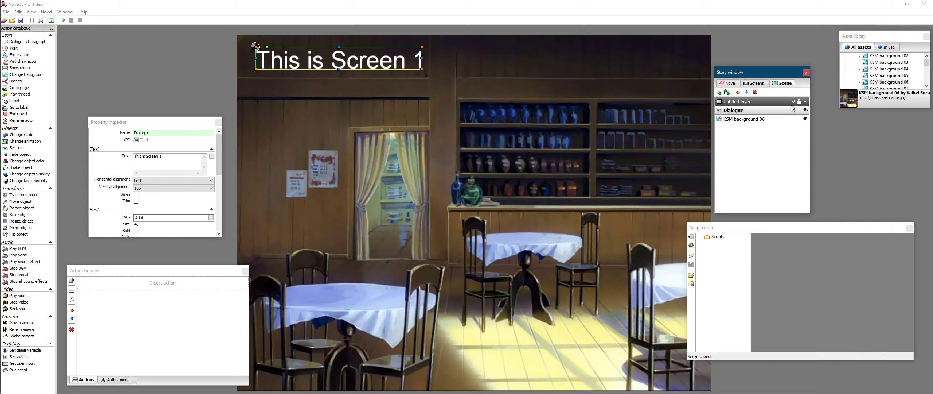
click(797, 102)
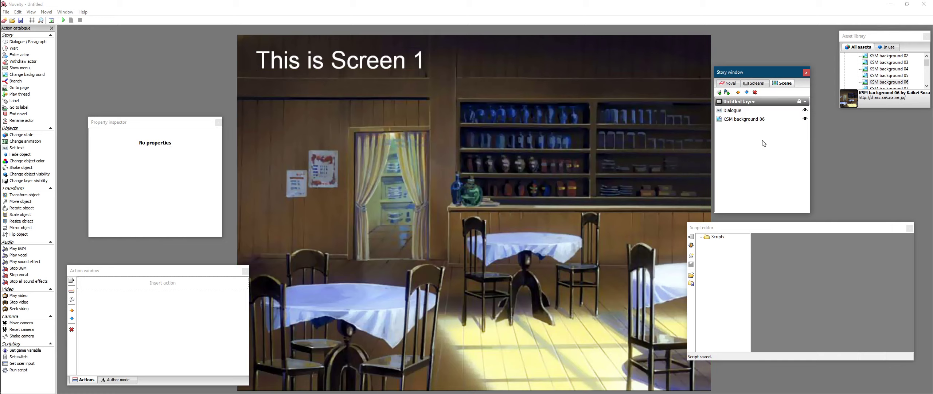
click(719, 94)
text(La)
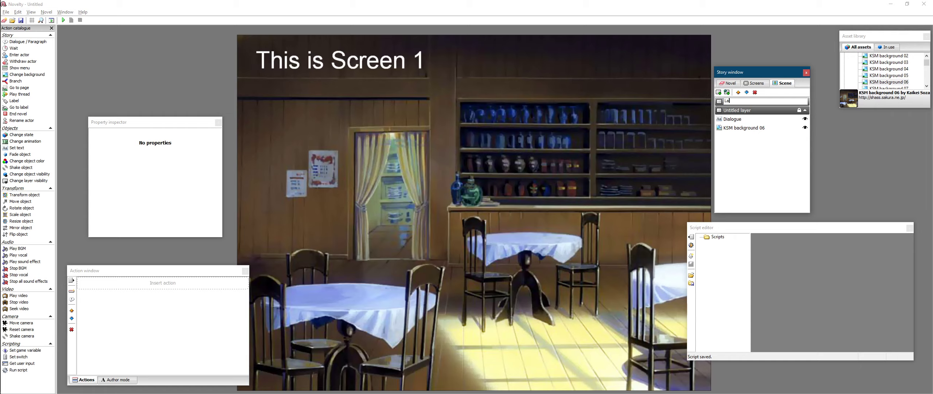
key(Return)
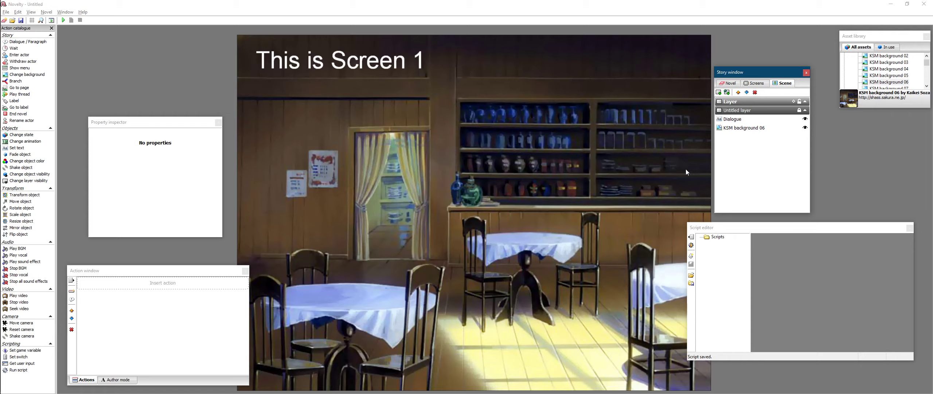
- Place a Sample button from the asset library near the screen's bottom-right corner
click(619, 201)
mouse_move(570, 264)
mouse_down()
mouse_move(568, 236)
mouse_move(549, 239)
mouse_move(560, 259)
mouse_up()
scroll(882, 70, up, 3)
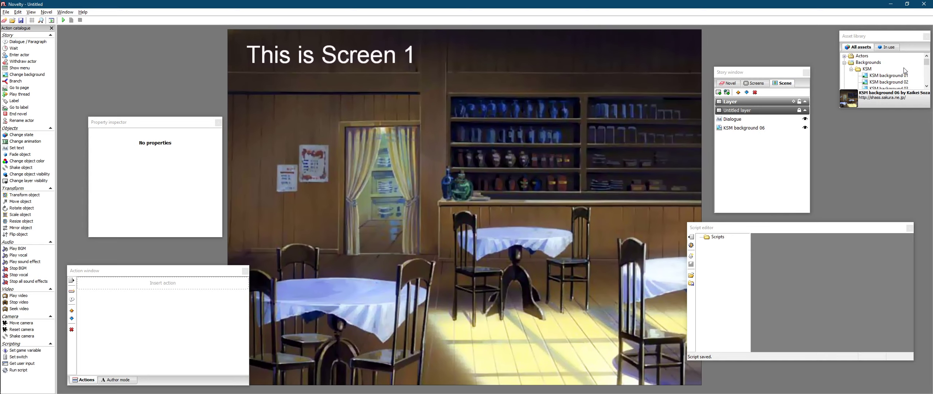
click(852, 69)
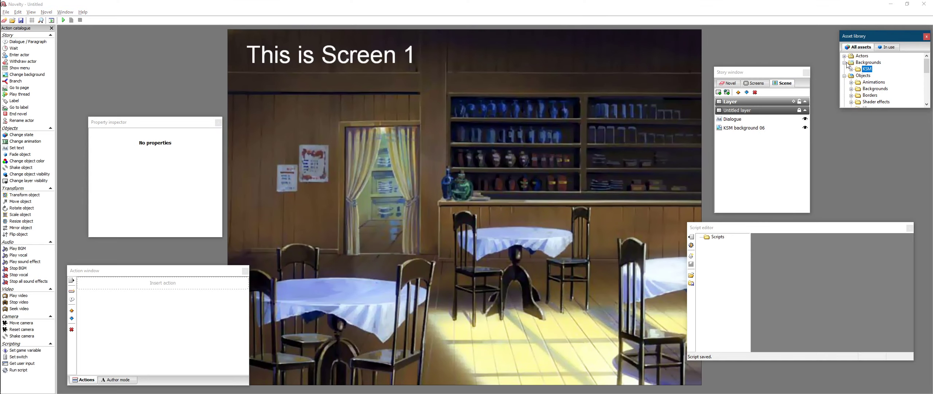
click(845, 63)
scroll(854, 87, down, 2)
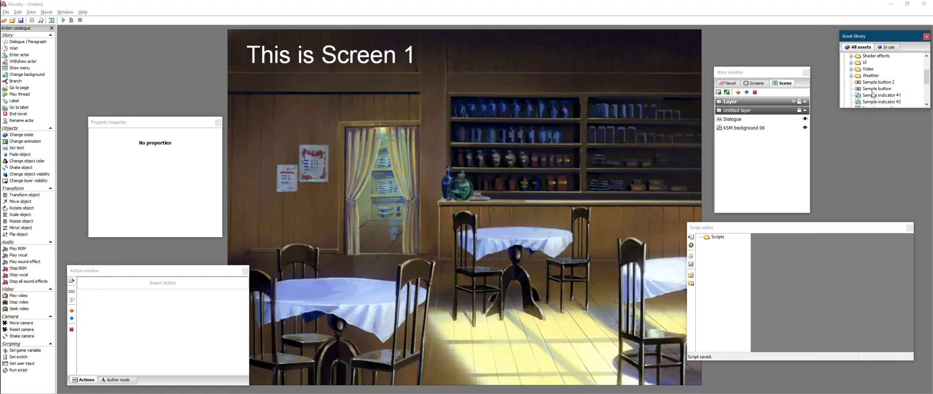
click(870, 90)
drag(870, 90, 638, 366)
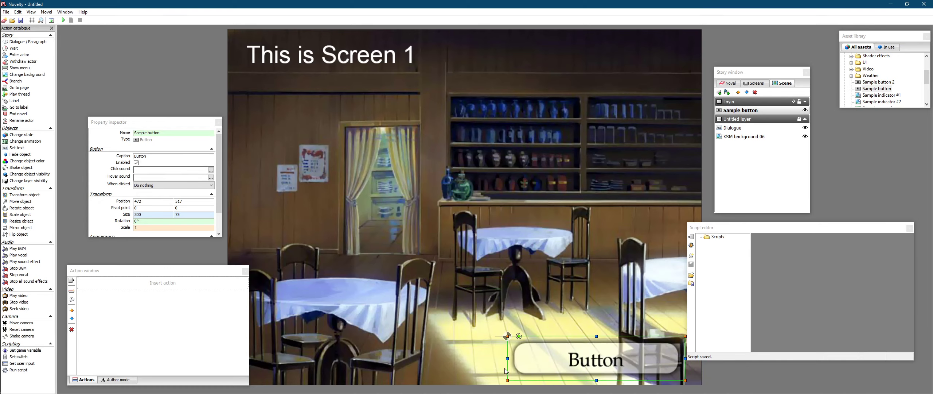
- Rename the button to OpenCloseScreen and set its caption to Screen 2
drag(162, 134, 128, 140)
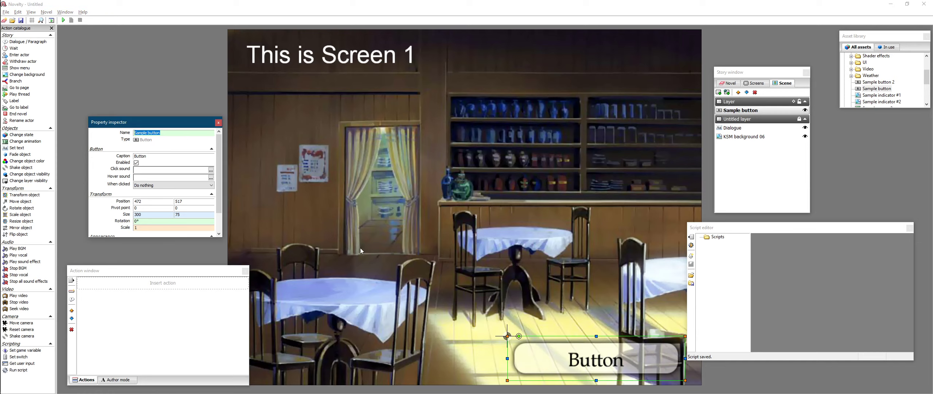
text(Ope)
key(Tab)
text(Scree)
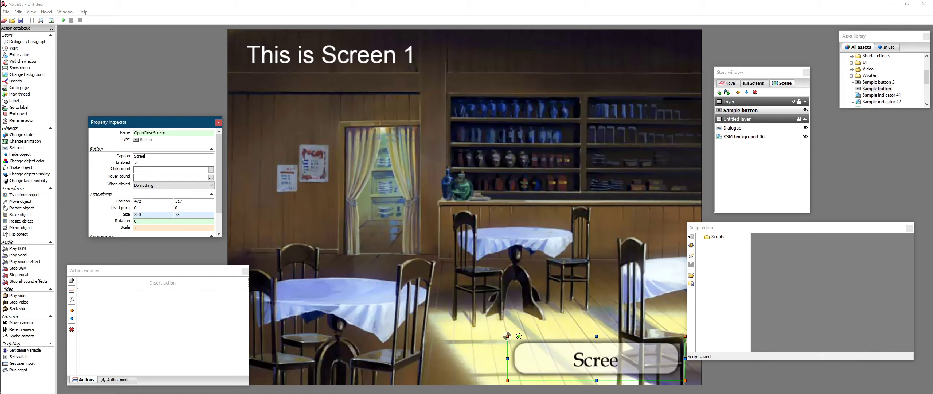
text(n 12)
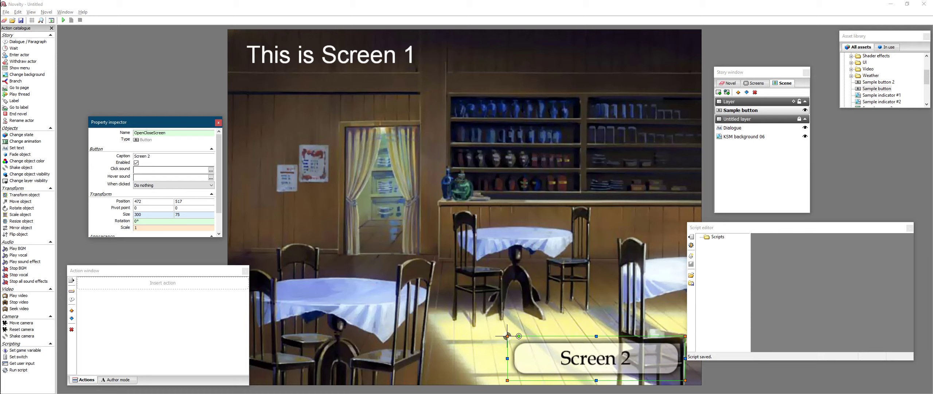
- Select the OpenCloseScreen button and set its click action to Run script
click(530, 247)
click(596, 366)
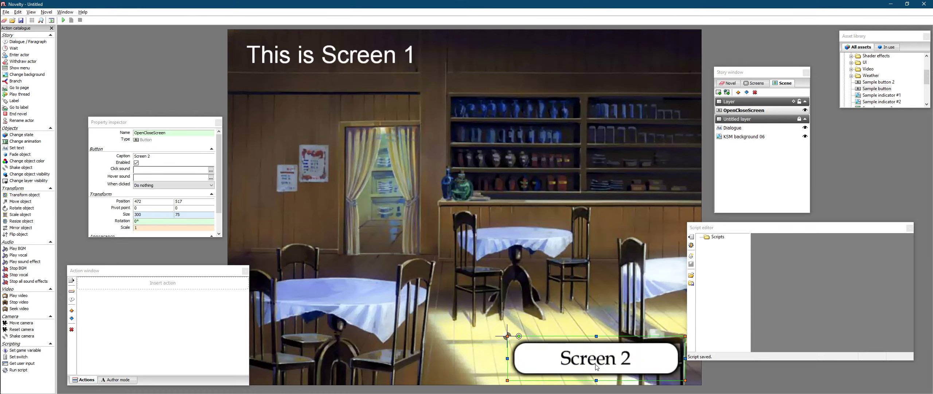
click(633, 274)
click(591, 351)
click(173, 186)
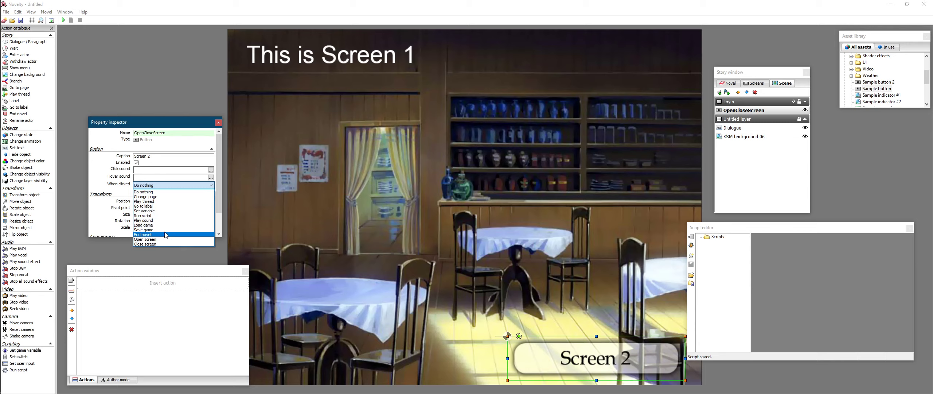
click(164, 216)
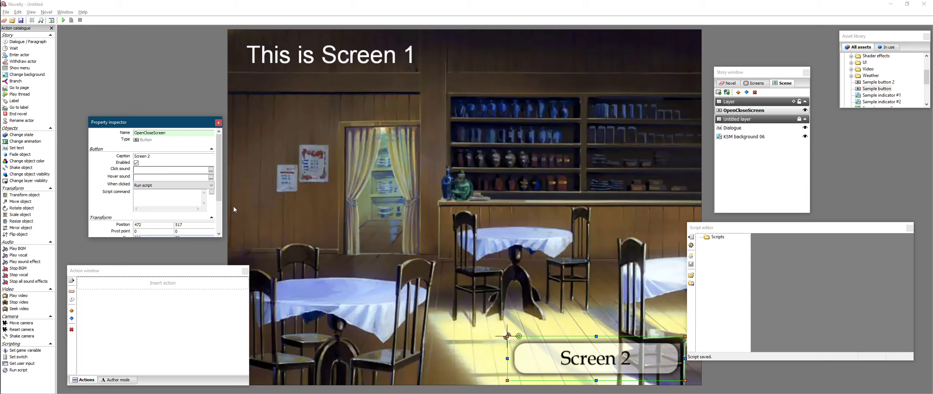
click(186, 201)
click(386, 264)
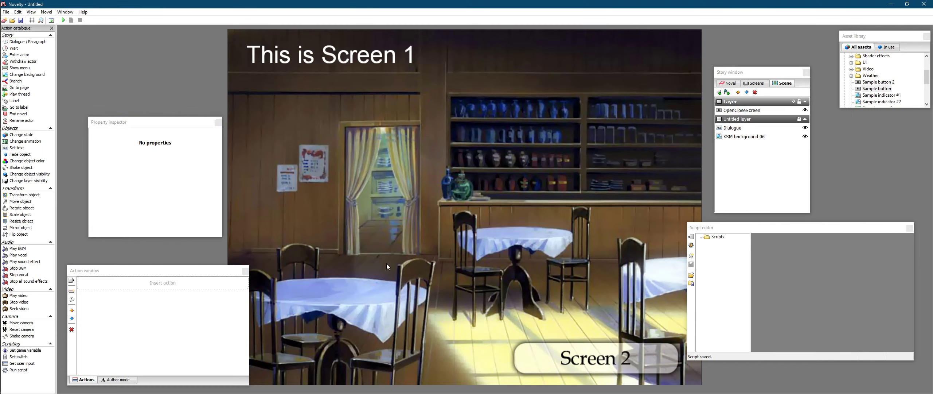
click(573, 359)
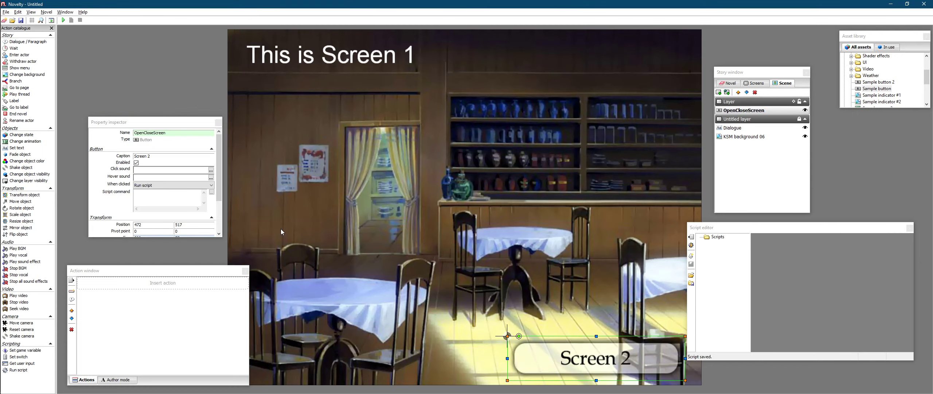
click(181, 196)
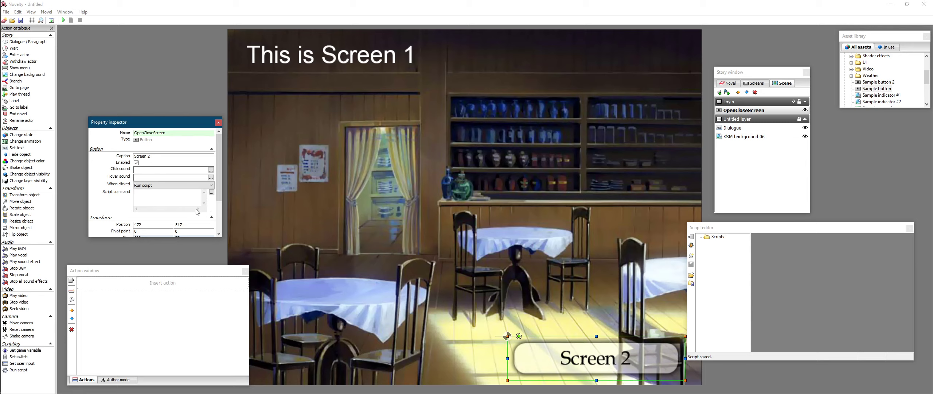
- Create a new script in the script editor named OpenCloseScript
click(807, 297)
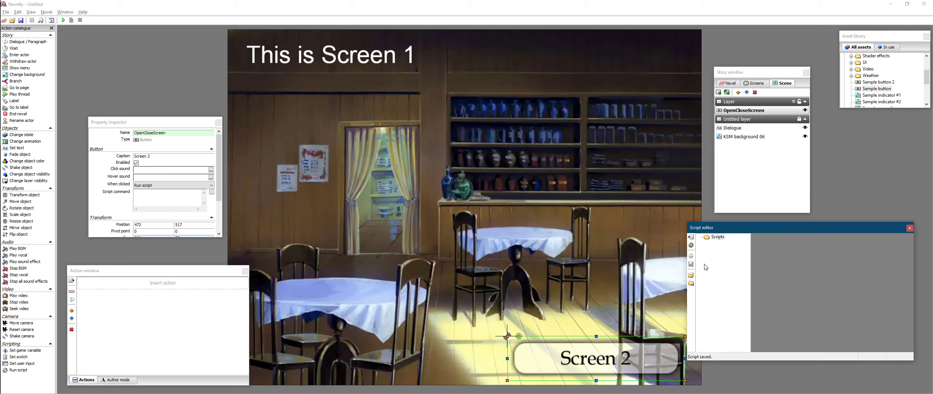
click(692, 255)
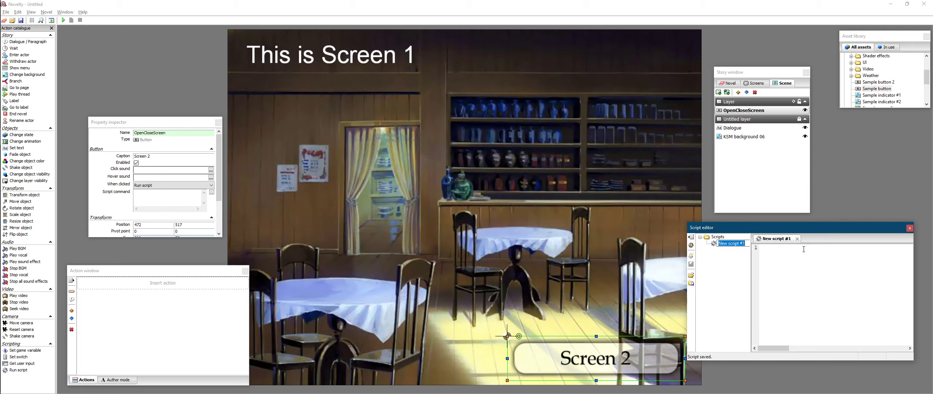
text(OpenCloseScript)
key(Return)
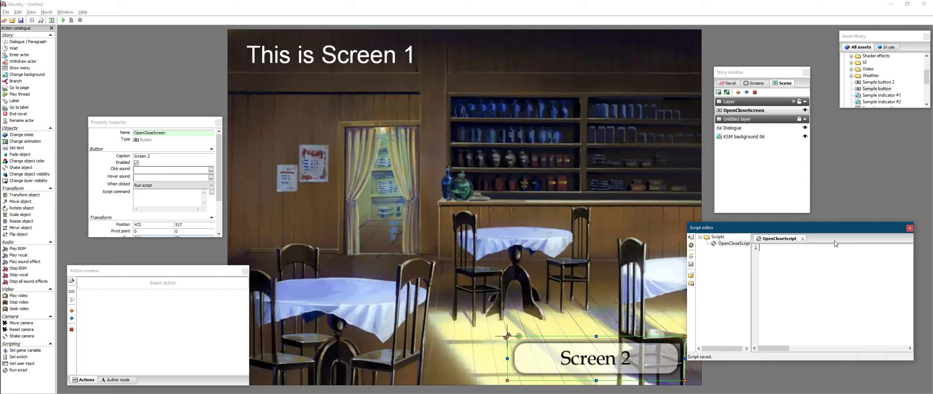
- Declare a function void CloseScreen1OpenScreen2() with an empty body in the script
text(void)
text(loseScreen1OpenScreen2()
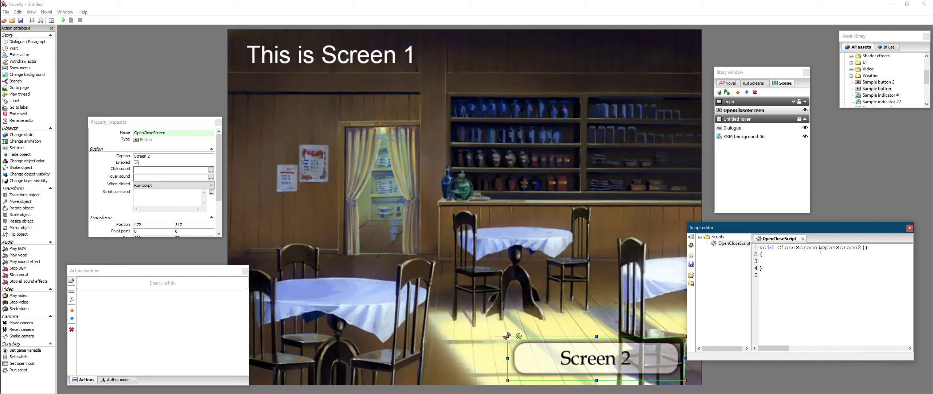
- Fill the function body with Novel.CloseScreen(); and Novel.OpenScreen("Random Screen 2");
text(Novel)
text(oseScreen)
key(BackSpace)
key(BackSpace)
key(BackSpace)
key(BackSpace)
key(BackSpace)
key(BackSpace)
key(BackSpace)
key(BackSpace)
key(BackSpace)
key(BackSpace)
key(BackSpace)
text(ck)
key(BackSpace)
text(losescrene)
key(BackSpace)
key(BackSpace)
text(en)
key(BackSpace)
key(BackSpace)
key(BackSpace)
key(BackSpace)
key(BackSpace)
key(BackSpace)
key(BackSpace)
key(BackSpace)
key(BackSpace)
key(BackSpace)
key(BackSpace)
text(CloseScreen()
text(Novel.OpenScreen)
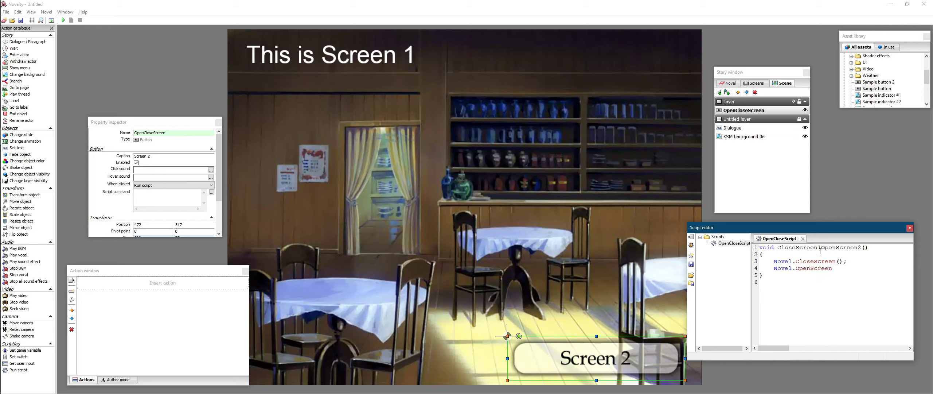
text(()
text("S)
key(BackSpace)
text(Random Screen 2");)
- Add a comment line //These are just notes. below the function
click(843, 284)
key(Return)
text(//These are just notes.)
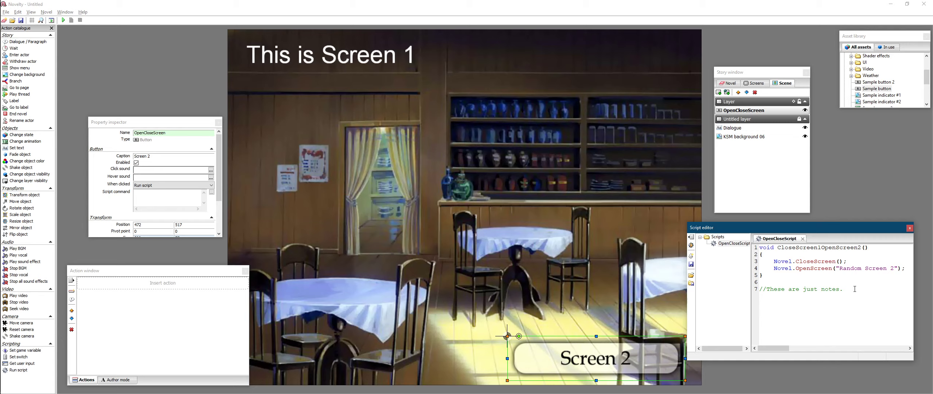
- Delete the comment line from the script
drag(854, 288, 761, 288)
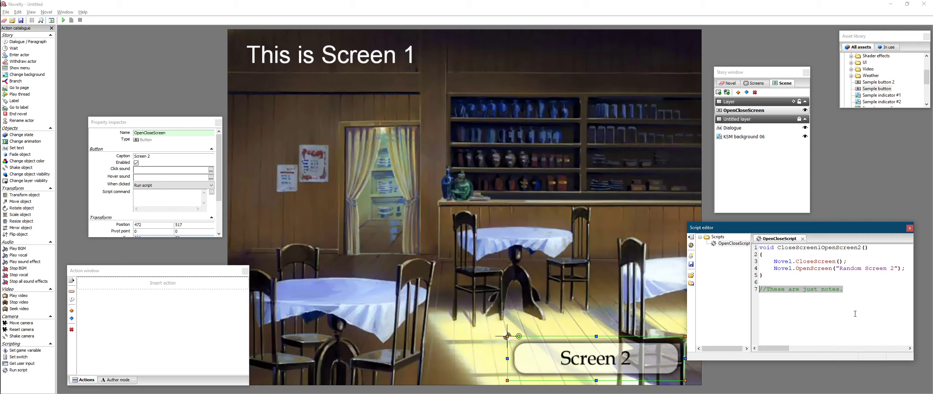
key(BackSpace)
key(BackSpace)
key(BackSpace)
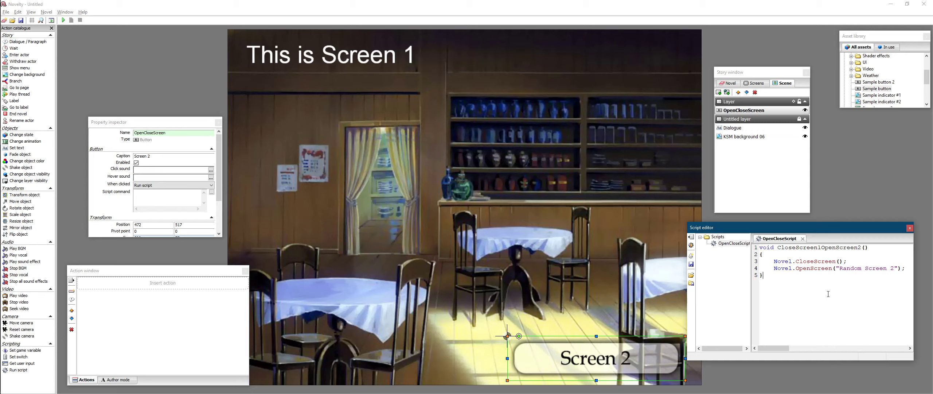
- Try typing Novel.CloseScreen and Novel.OpenScreen calls directly into the button's script command, then clear it
click(166, 197)
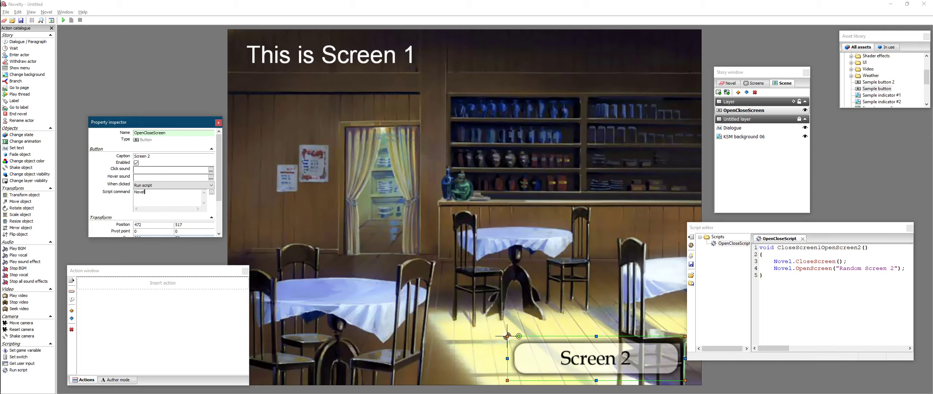
text(Novel.Close)
text(Screen)
text(vel)
text(.OpenScreen)
click(816, 325)
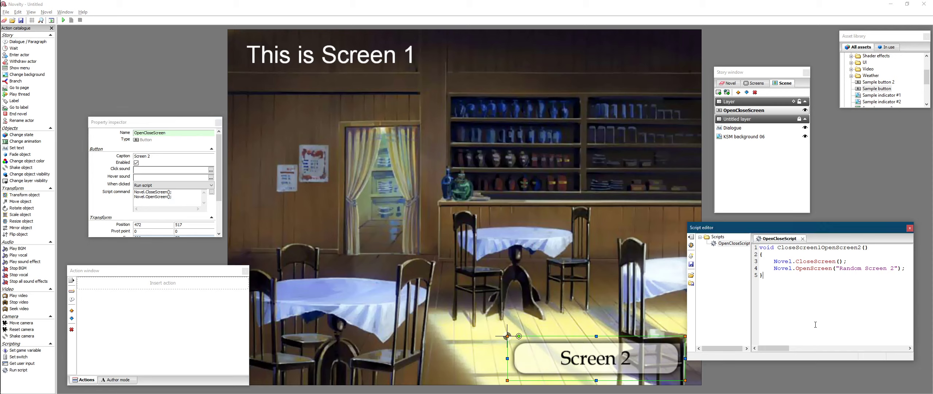
drag(177, 197, 92, 193)
key(Delete)
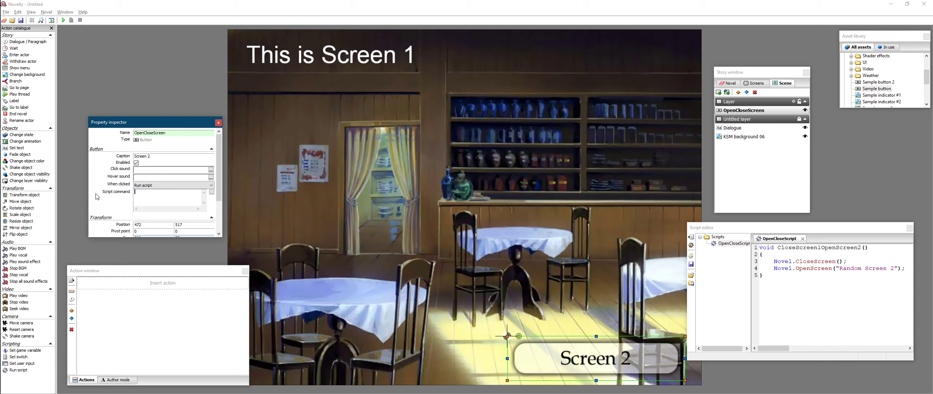
- Save the OpenCloseScript script
click(843, 299)
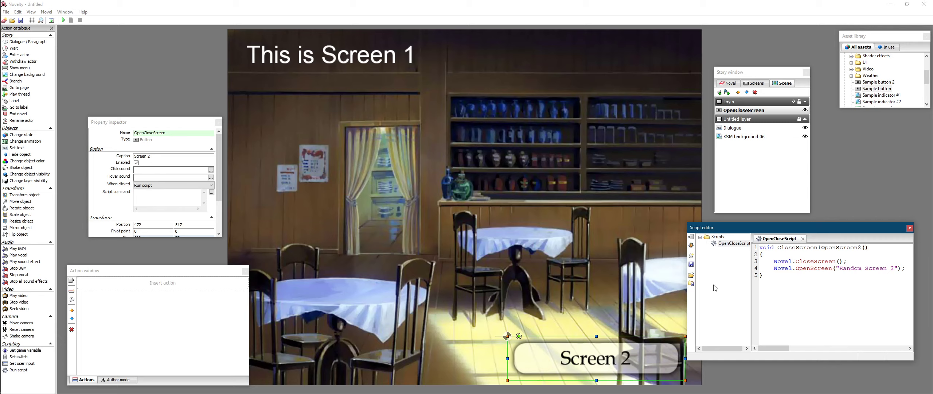
click(691, 263)
drag(801, 227, 804, 220)
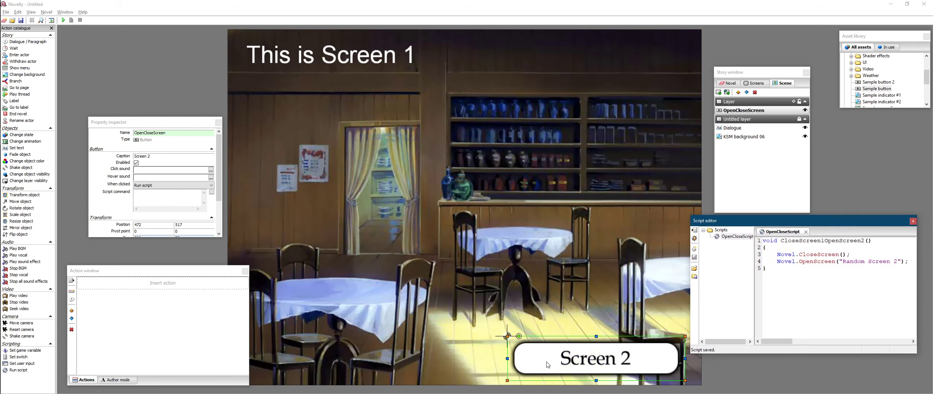
- Set the button's script command to CloseScreen1OpenScreen2(), pasting the function name from the script
click(186, 196)
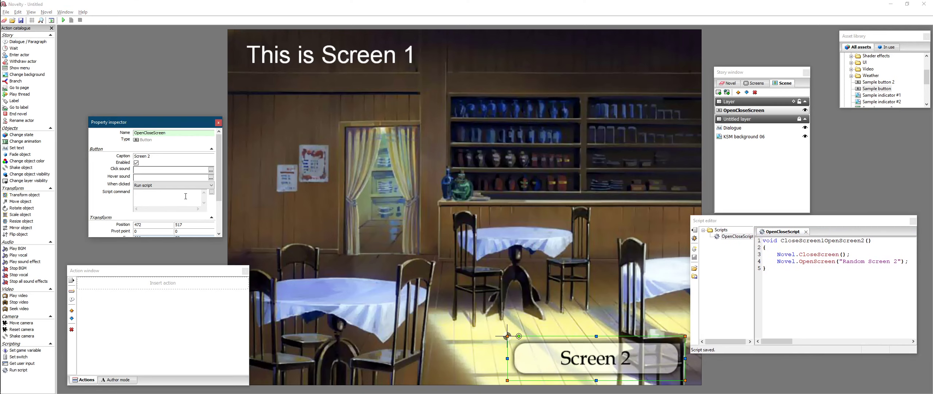
text(CloseScreen1OpenScreen2();)
click(183, 227)
drag(780, 242, 872, 242)
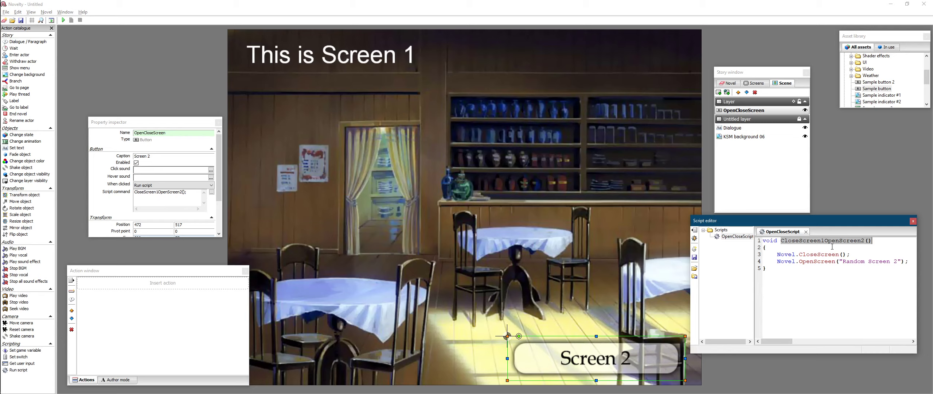
click(789, 247)
drag(779, 243, 873, 241)
key(ctrl+c)
drag(189, 199, 132, 200)
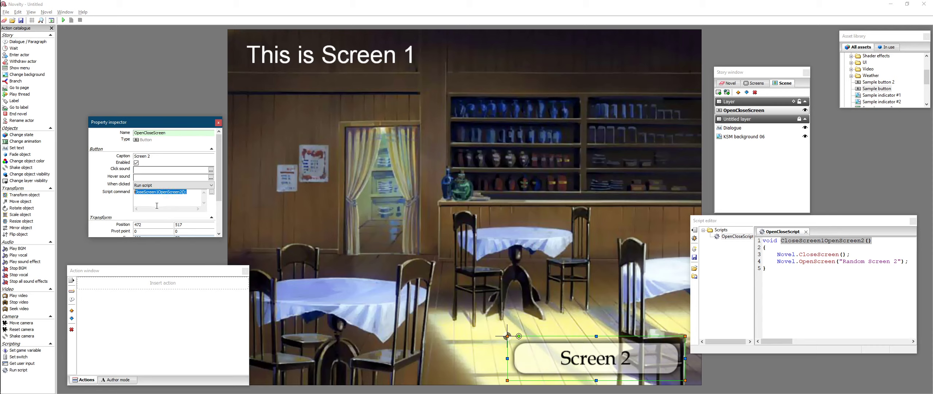
key(ctrl+v)
click(849, 307)
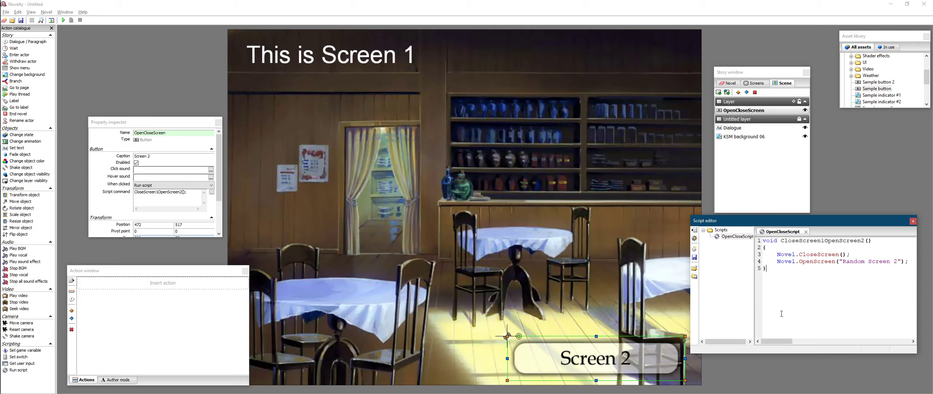
- Duplicate the Random Screen 1 screen in the story window's screens list
click(213, 203)
click(540, 314)
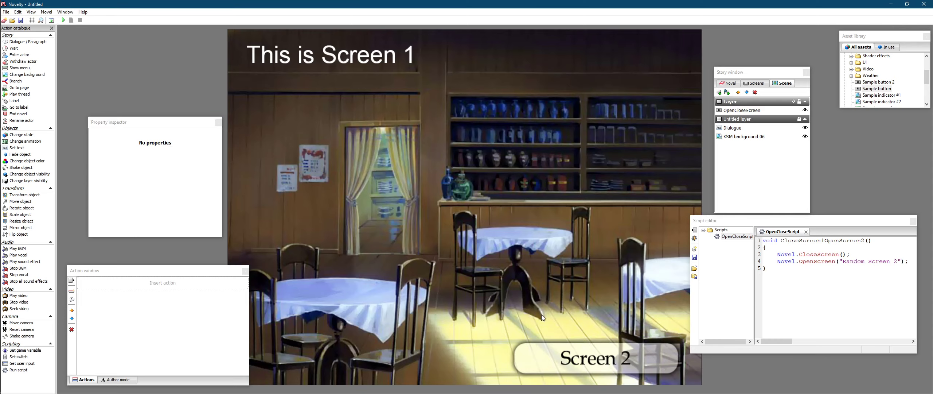
click(565, 344)
click(308, 169)
click(788, 173)
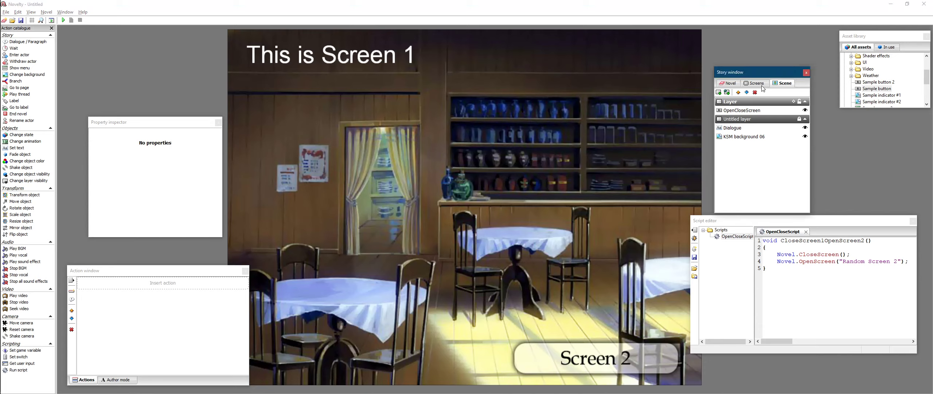
click(762, 86)
click(760, 105)
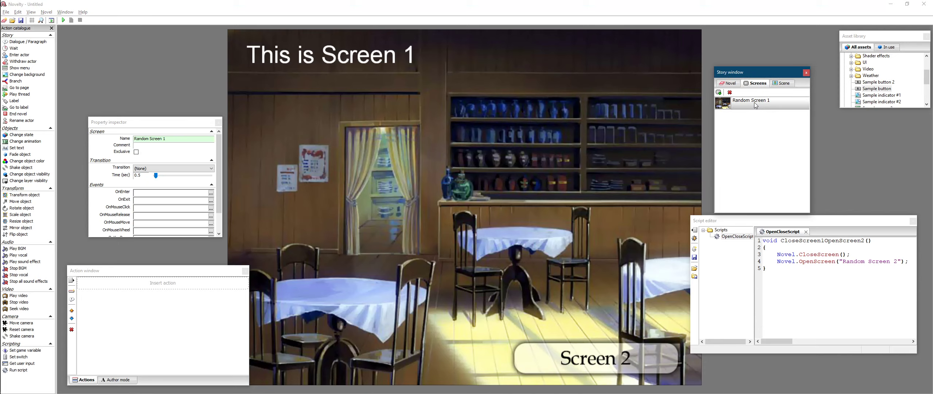
right_click(756, 105)
click(785, 115)
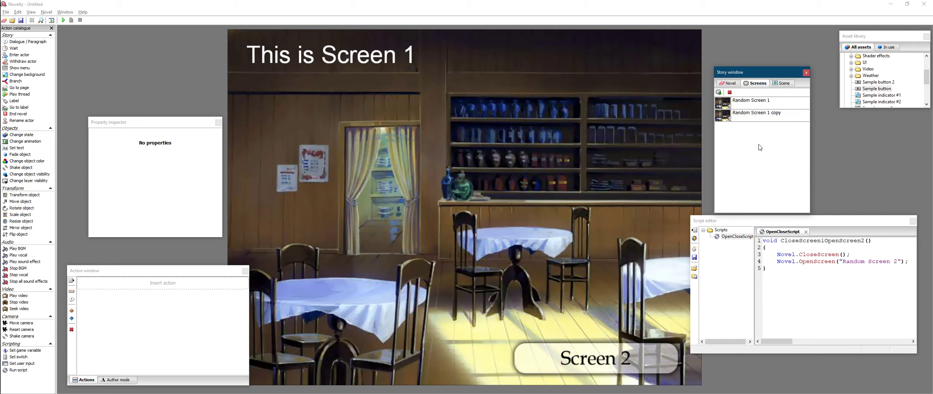
right_click(767, 114)
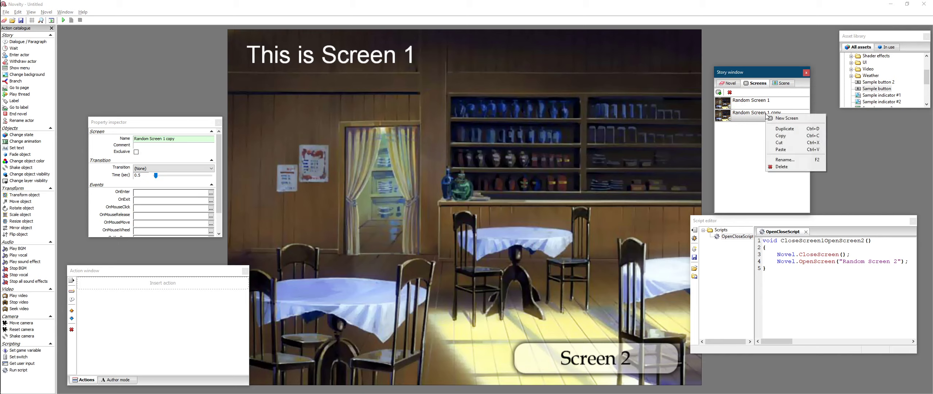
click(732, 163)
right_click(744, 120)
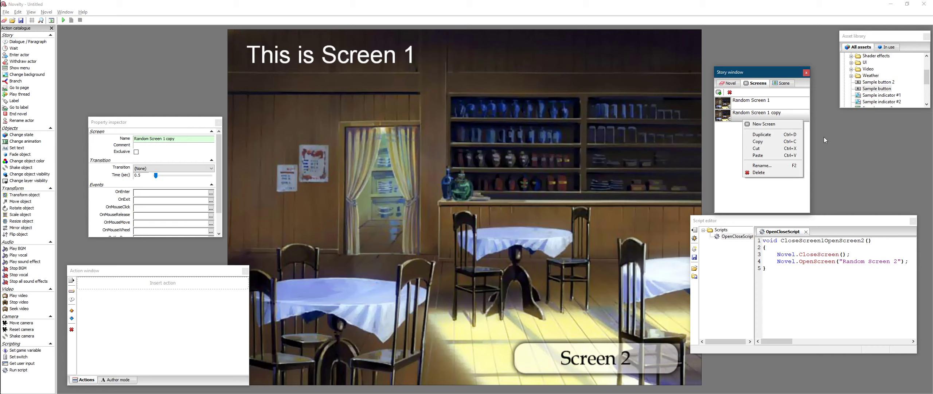
click(744, 150)
- Rename the duplicated screen to Random Screen 2
right_click(765, 116)
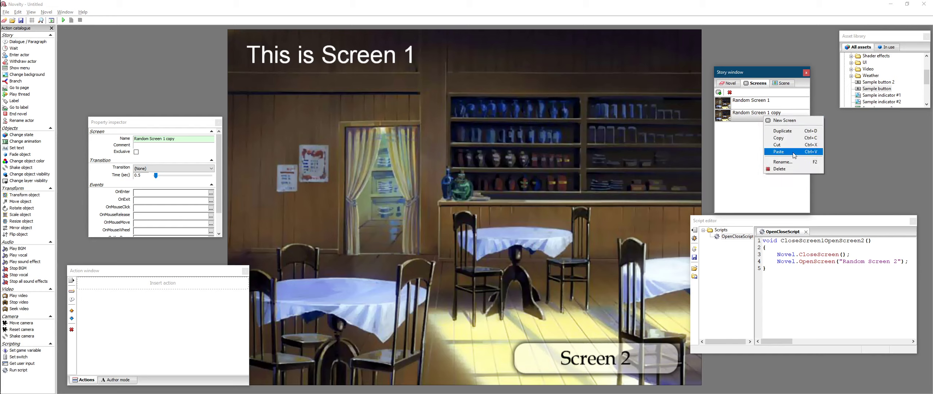
click(784, 161)
text(R)
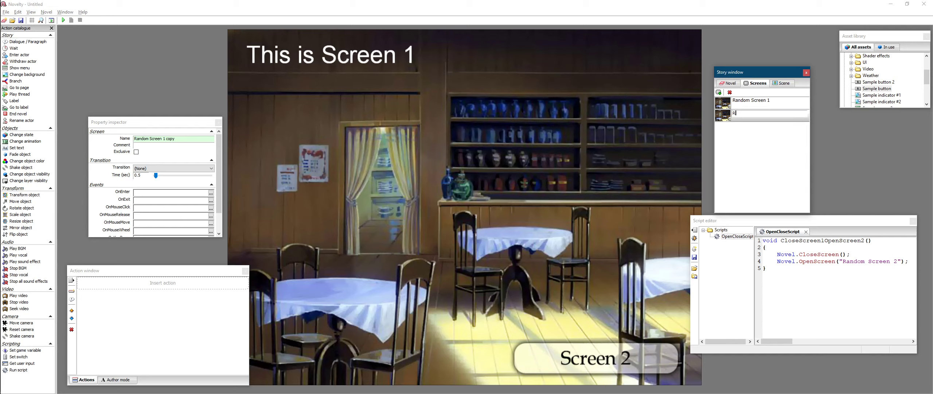
text(andom SCreen 2)
key(Return)
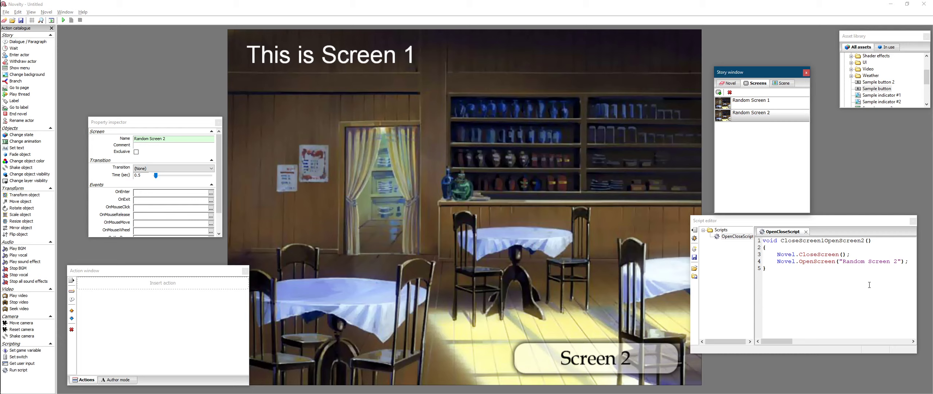
- Check the screen name passed to Novel.OpenScreen in the script against the new screen
click(846, 262)
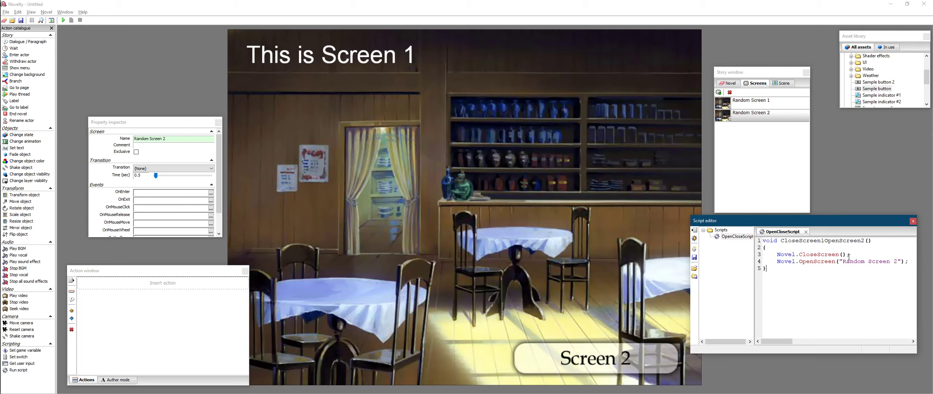
drag(843, 262, 898, 260)
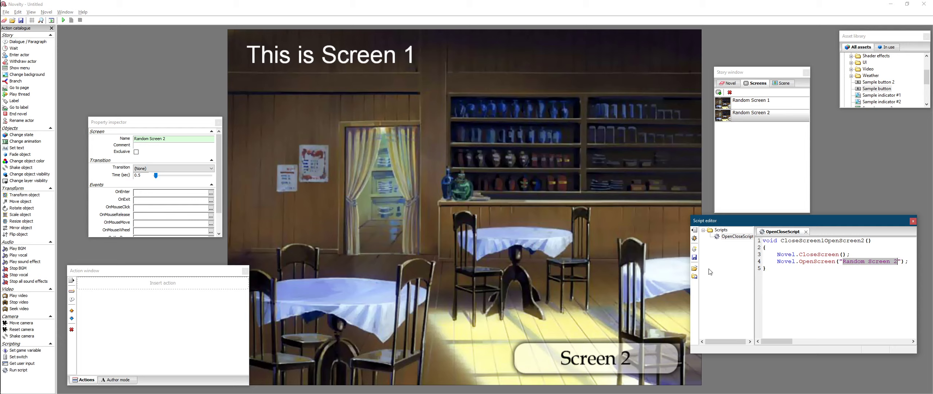
click(802, 310)
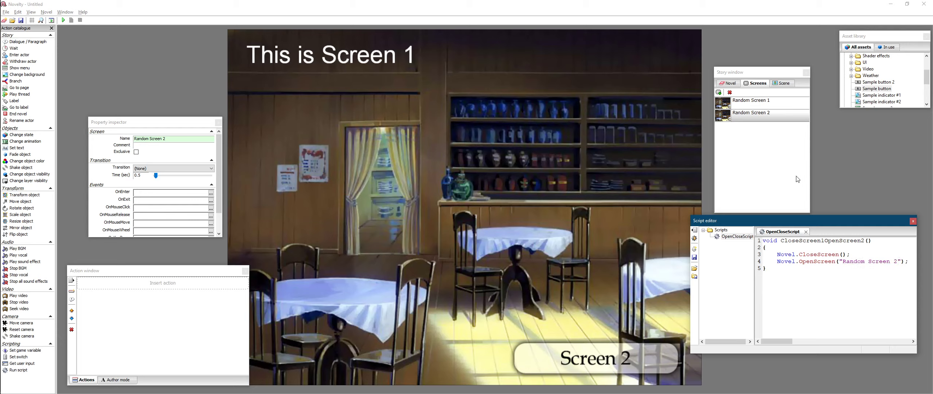
- Change the dialogue text on Random Screen 2 to This is Screen 2
click(788, 164)
click(698, 141)
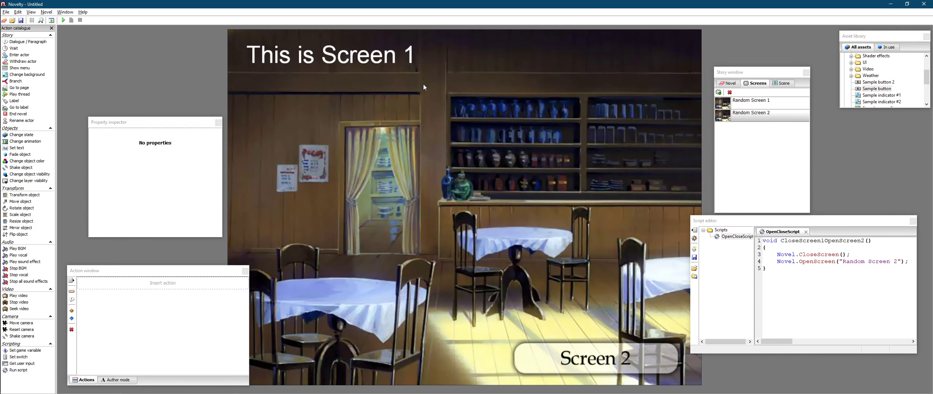
click(783, 83)
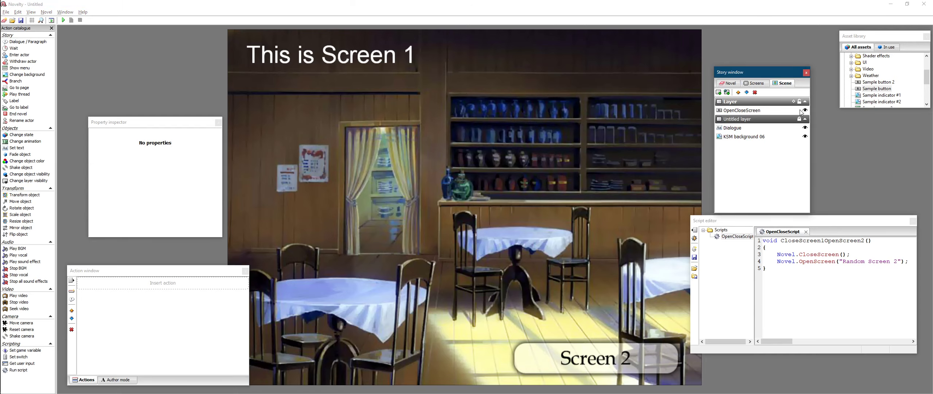
click(740, 129)
click(172, 156)
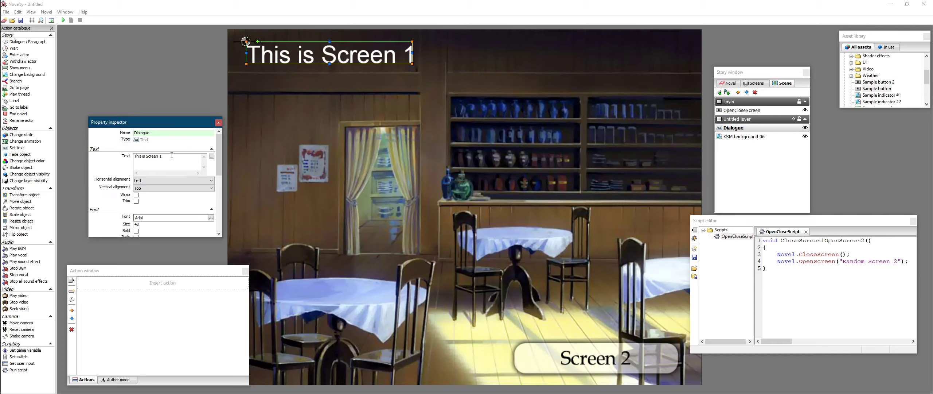
key(BackSpace)
text(2)
click(478, 125)
- Delete the KSM background 06 image from the scene
click(750, 165)
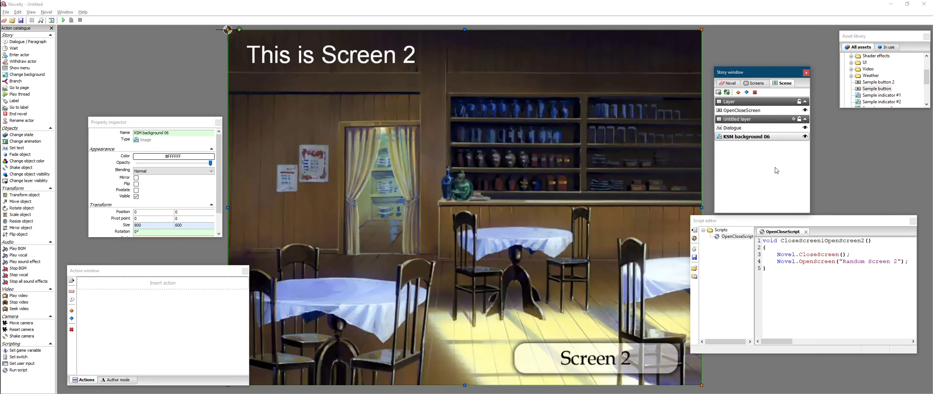
right_click(786, 141)
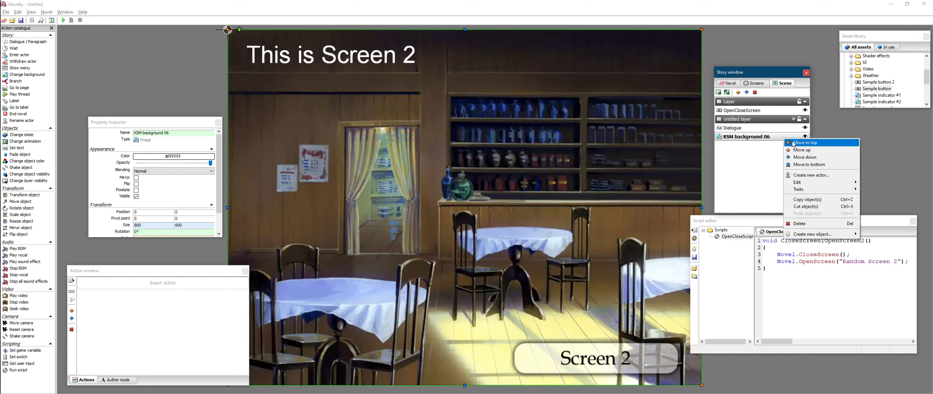
click(806, 222)
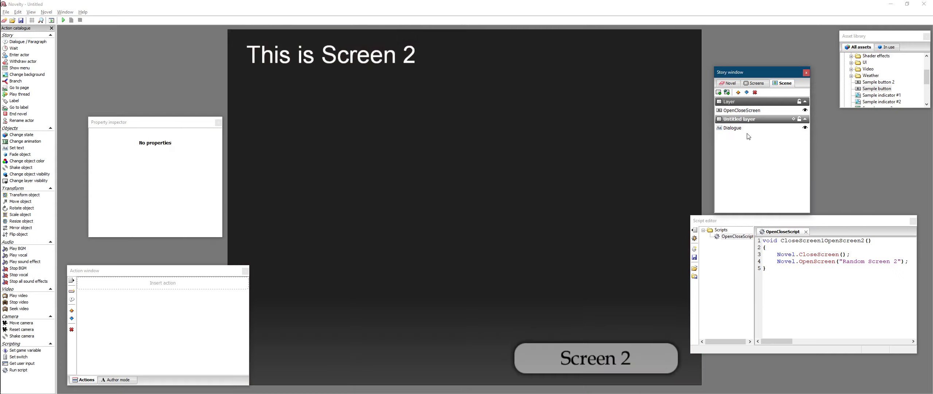
- Add KSM background 36 from the asset library's KSM backgrounds to the scene
scroll(890, 76, down, 3)
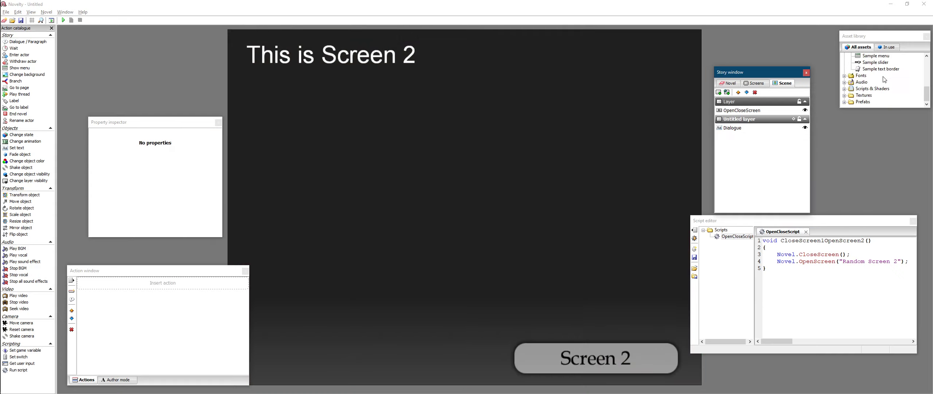
scroll(884, 79, up, 6)
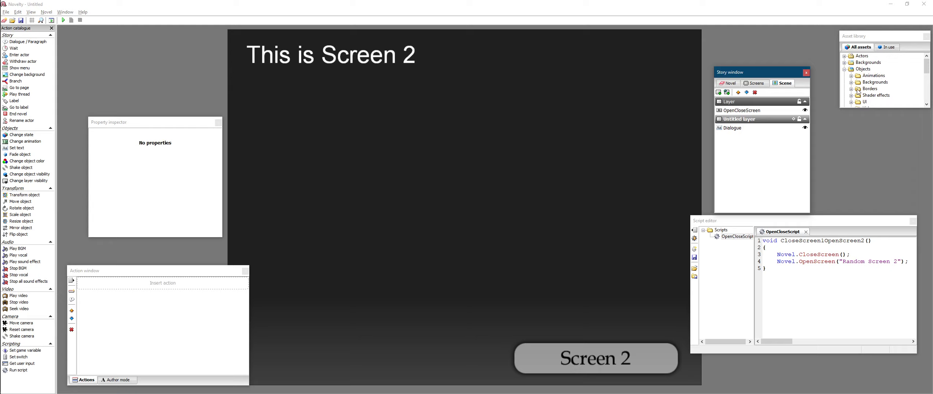
click(852, 85)
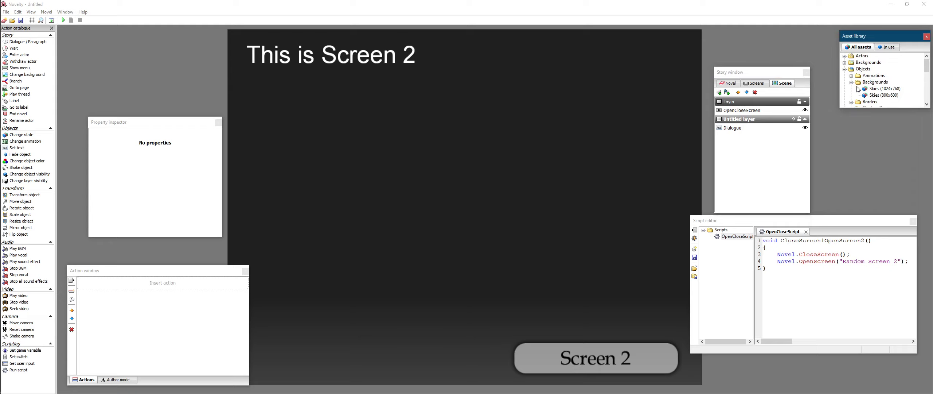
click(845, 69)
click(845, 62)
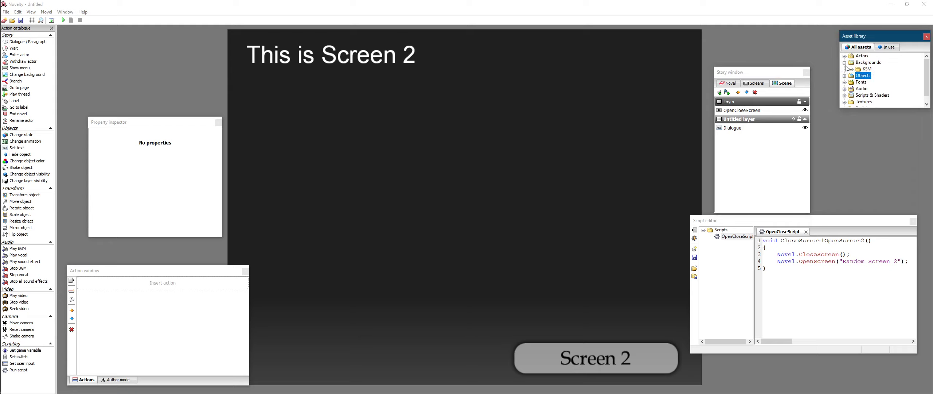
click(852, 69)
scroll(868, 78, down, 10)
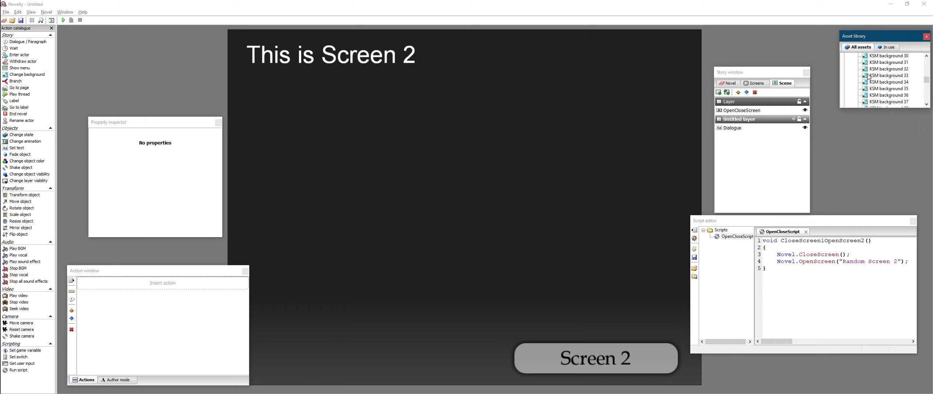
right_click(881, 89)
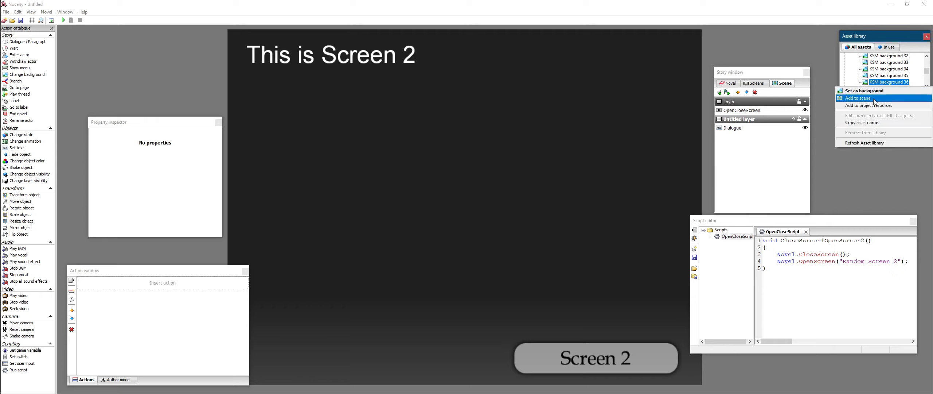
click(844, 109)
- Move KSM background 36 below the Dialogue object in the scene's layer order
click(652, 162)
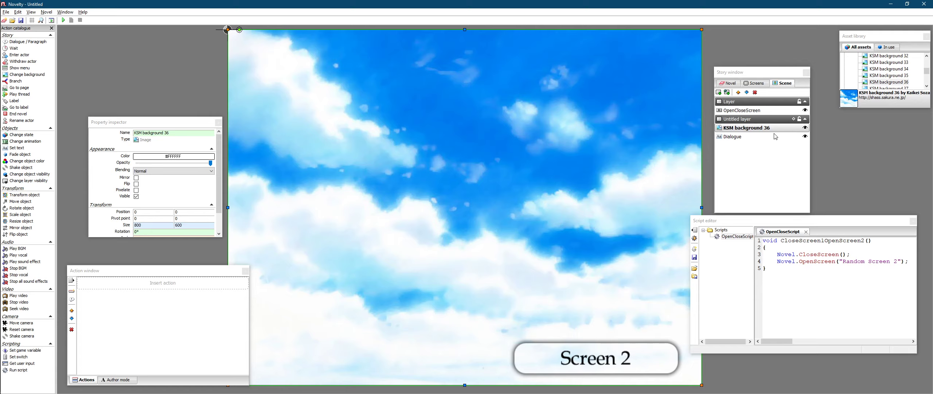
right_click(659, 135)
click(760, 141)
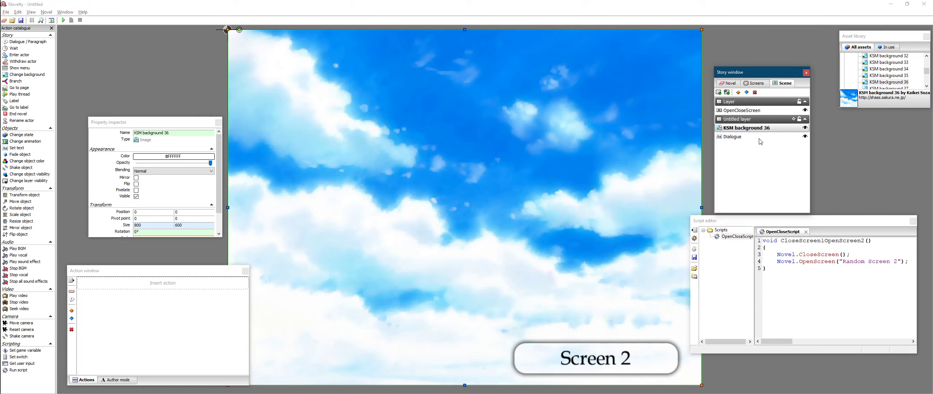
click(747, 92)
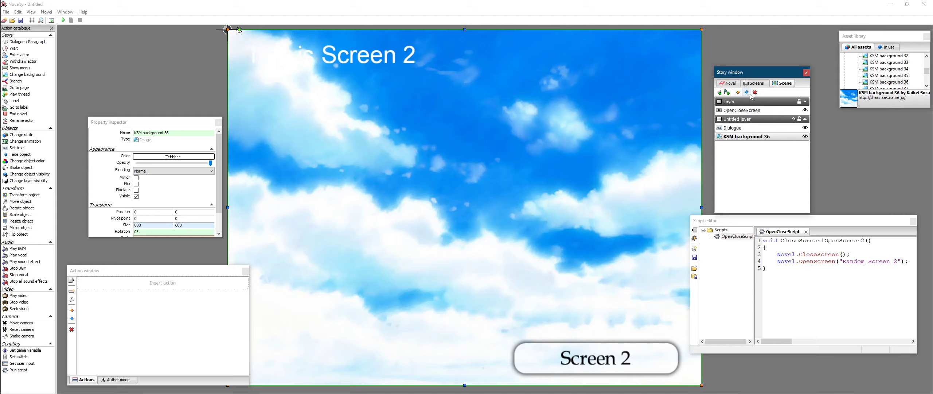
- Set the Dialogue text color to black (#000000)
click(801, 120)
click(746, 111)
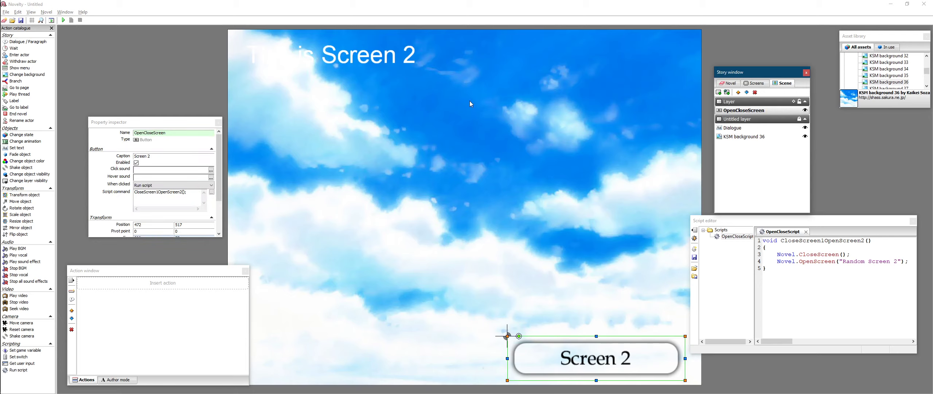
click(369, 58)
click(769, 111)
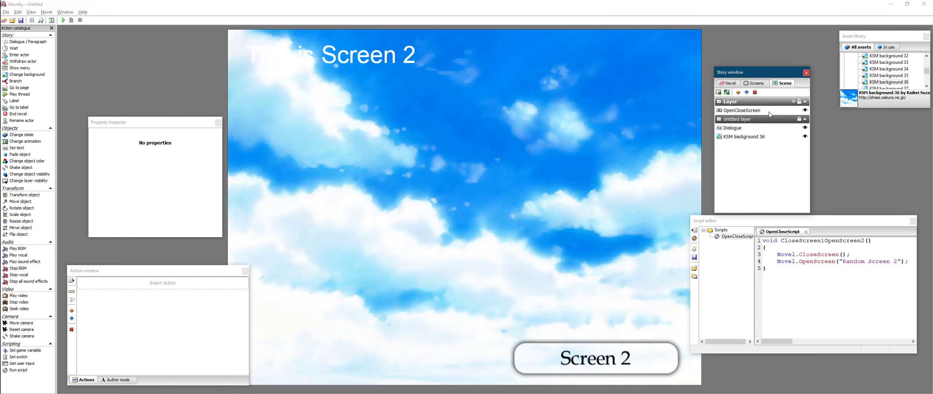
click(764, 136)
click(800, 119)
click(779, 127)
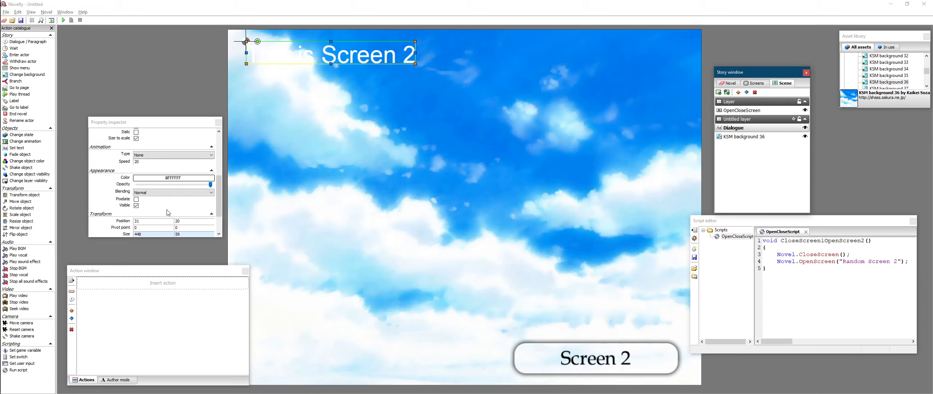
scroll(168, 212, down, 5)
click(181, 145)
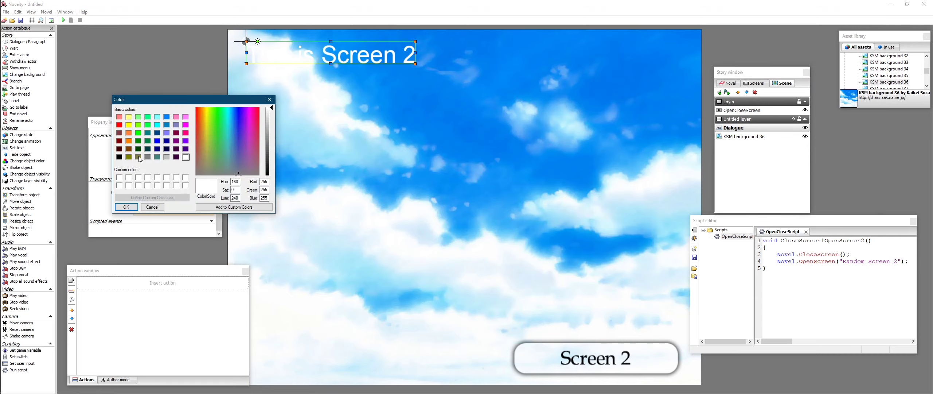
click(121, 206)
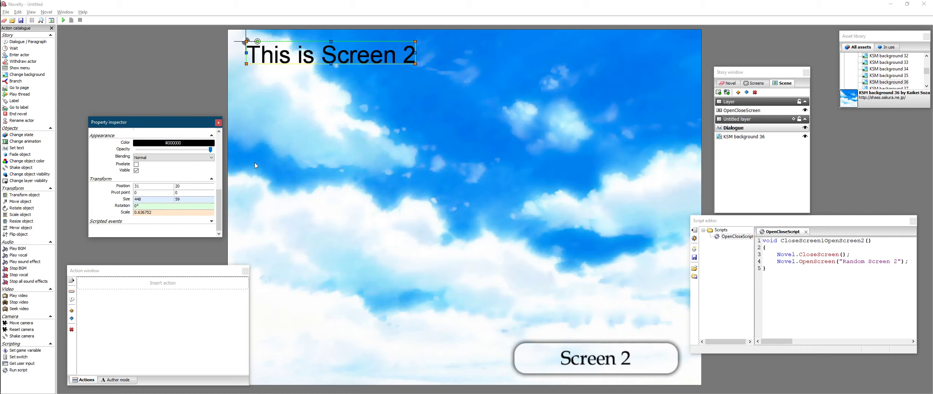
- Inspect the OpenCloseScreen button's properties and the script in the script editor
click(424, 161)
click(874, 165)
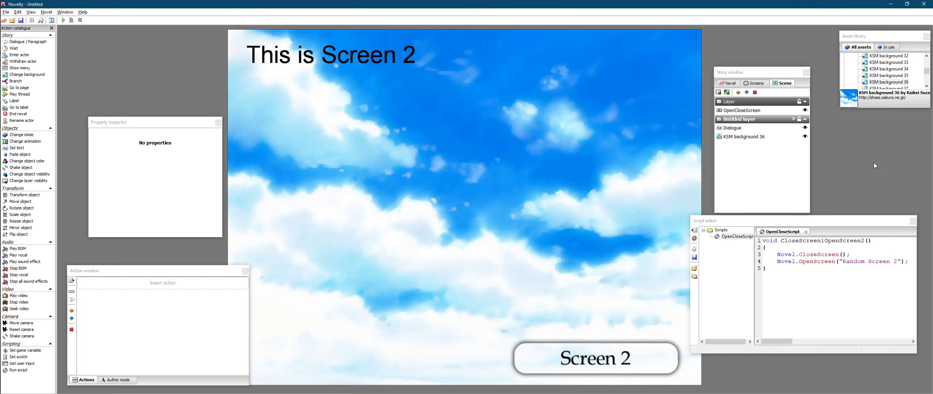
click(800, 119)
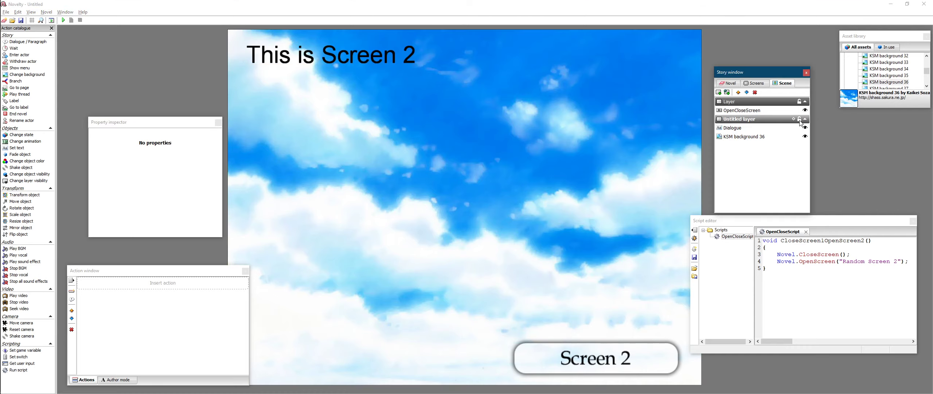
click(746, 112)
click(594, 348)
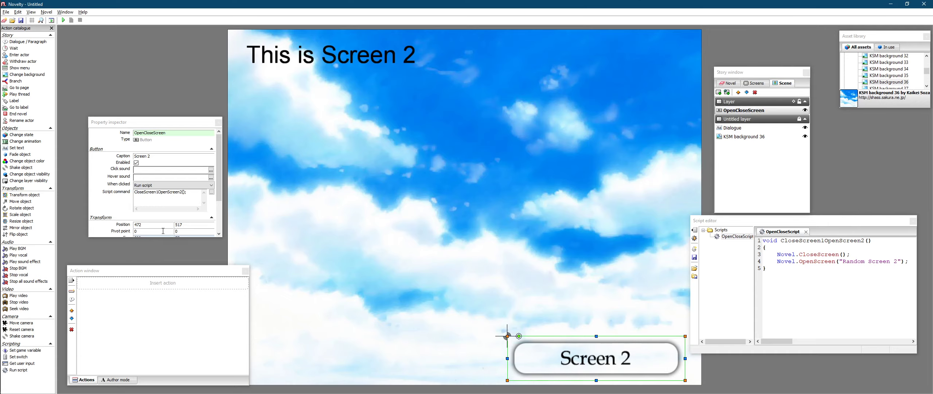
click(177, 202)
click(744, 290)
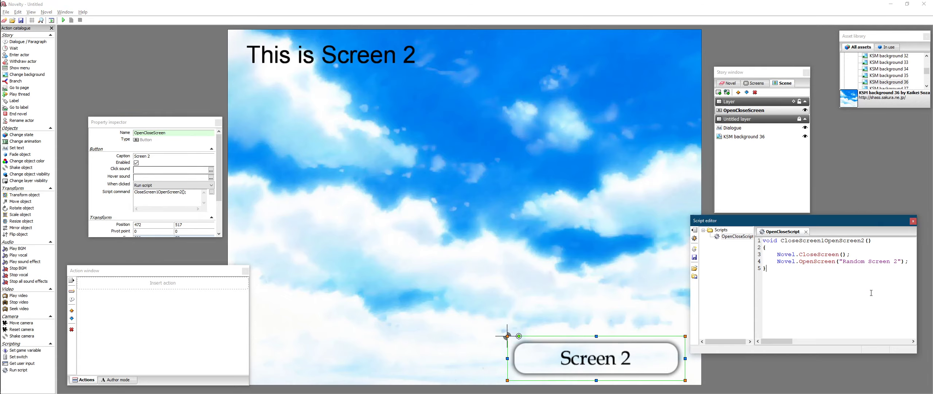
click(659, 356)
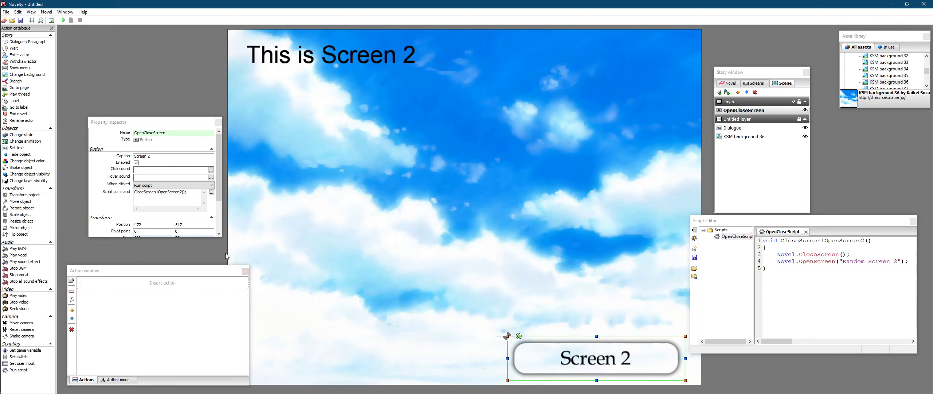
click(189, 196)
click(767, 91)
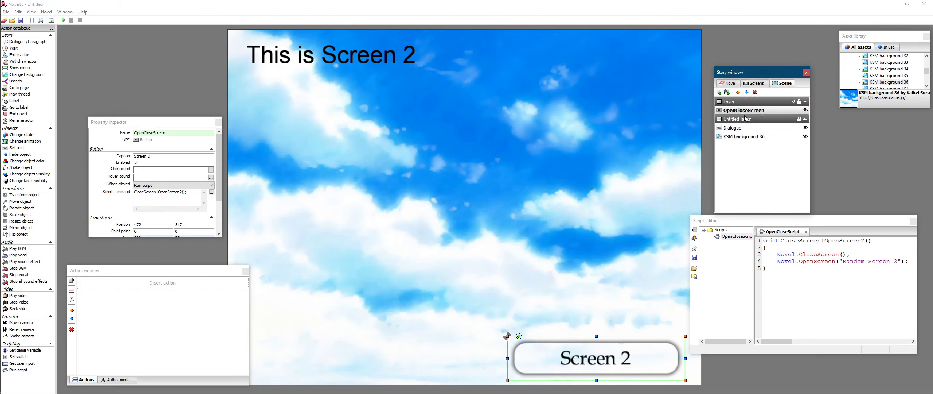
click(573, 359)
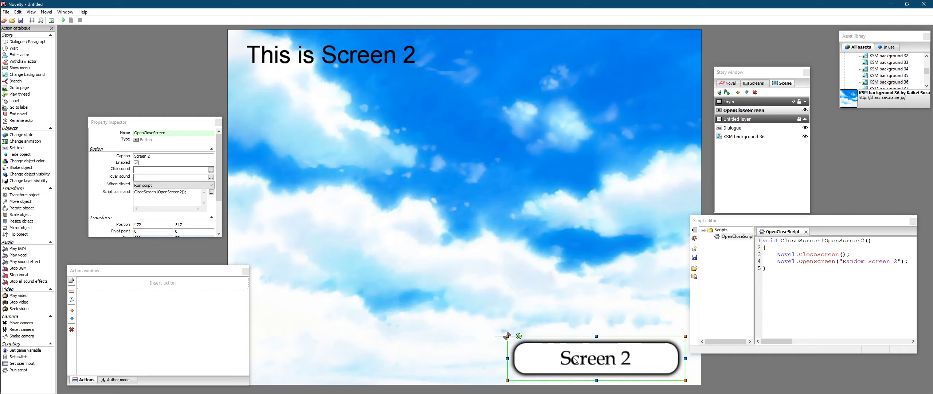
click(585, 354)
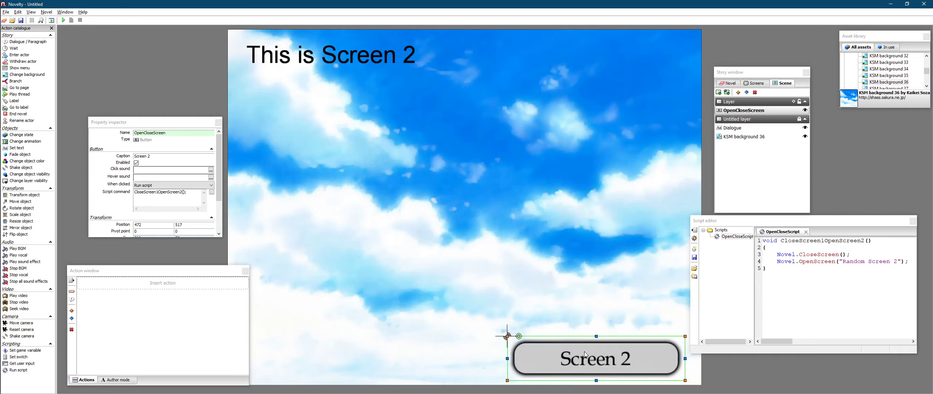
click(831, 275)
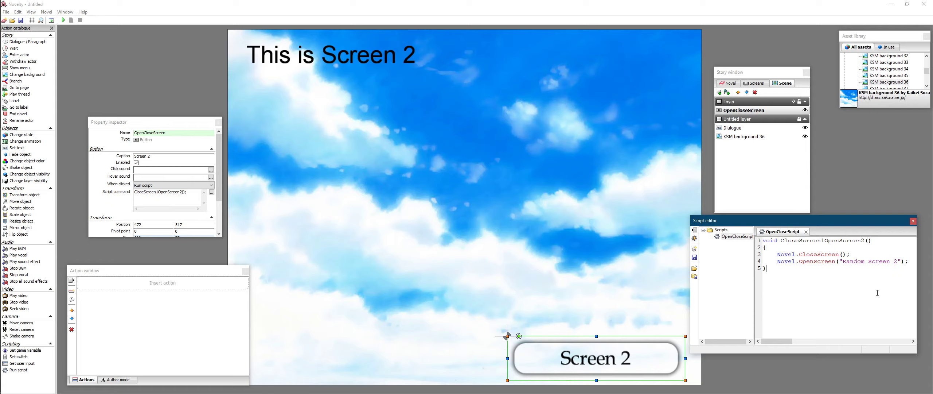
- Duplicate the CloseScreen1OpenScreen2 function below itself in the script
drag(807, 283, 763, 240)
key(ctrl+c)
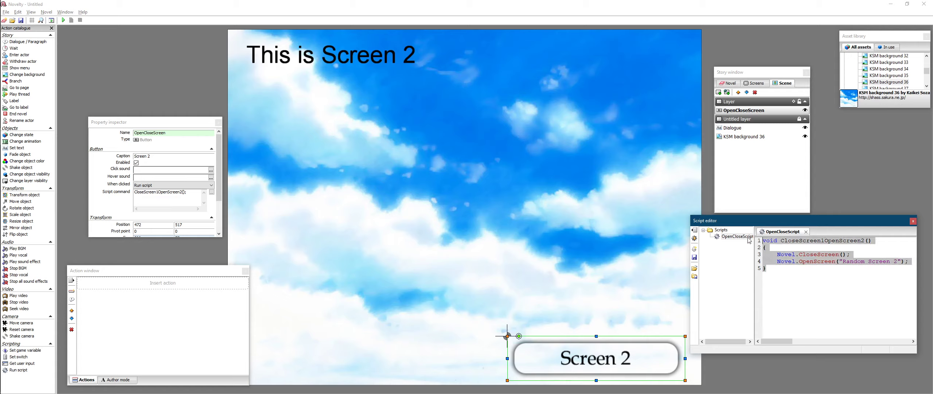
click(808, 303)
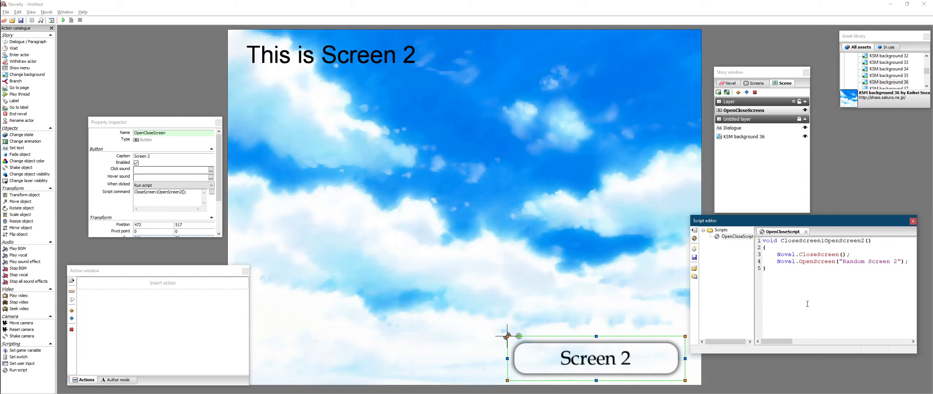
key(ctrl+v)
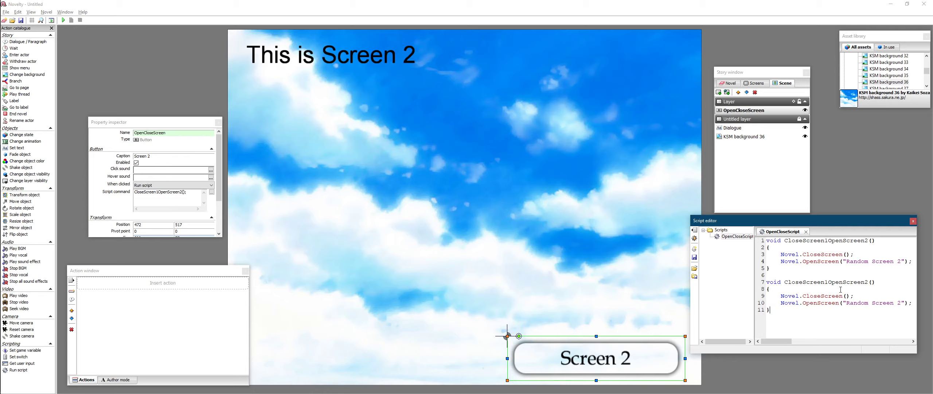
- Rename the copied function to CloseScreen2OpenScreen1
click(831, 284)
key(BackSpace)
text(2)
key(BackSpace)
text(1)
- Set the copied function's OpenScreen argument to "Random Screen 1"
key(BackSpace)
key(BackSpace)
click(754, 84)
click(752, 104)
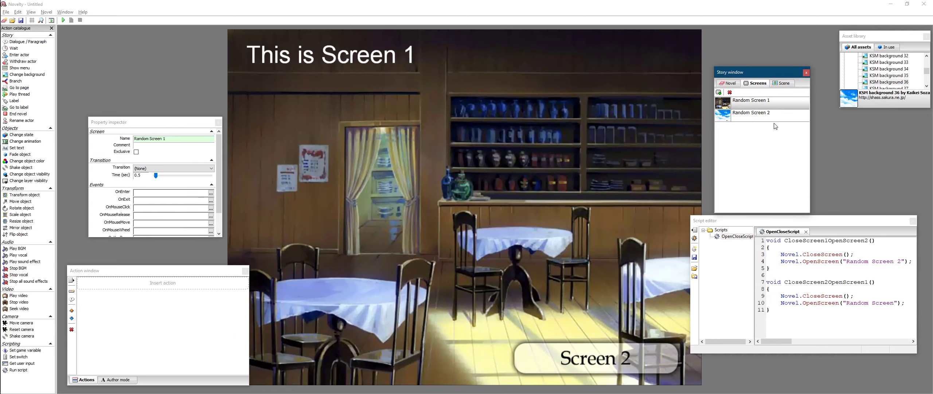
click(765, 117)
click(866, 309)
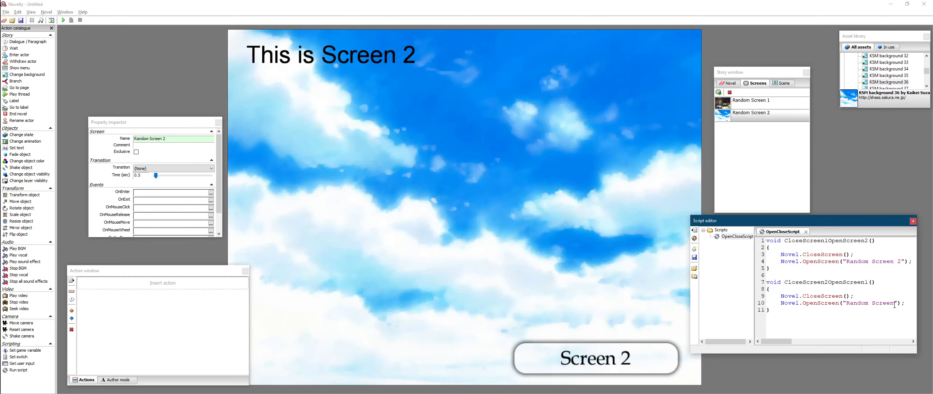
text(1)
click(894, 311)
click(622, 189)
click(796, 301)
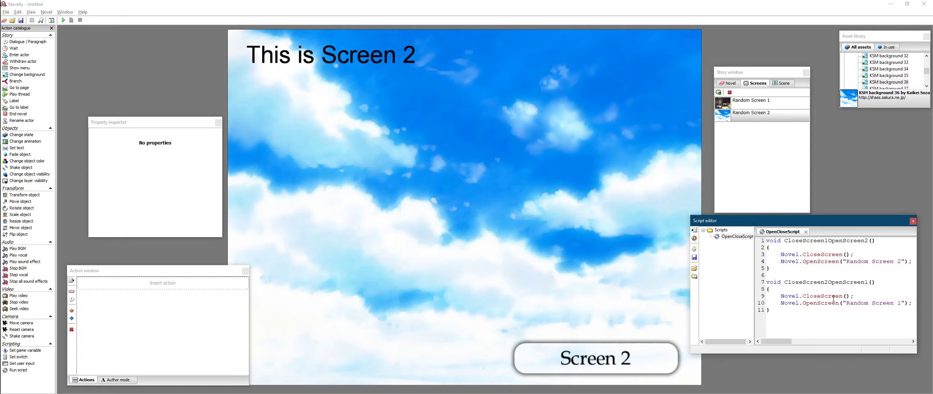
click(849, 293)
text("Random Screen 2)
text(")
click(840, 317)
drag(909, 296, 847, 296)
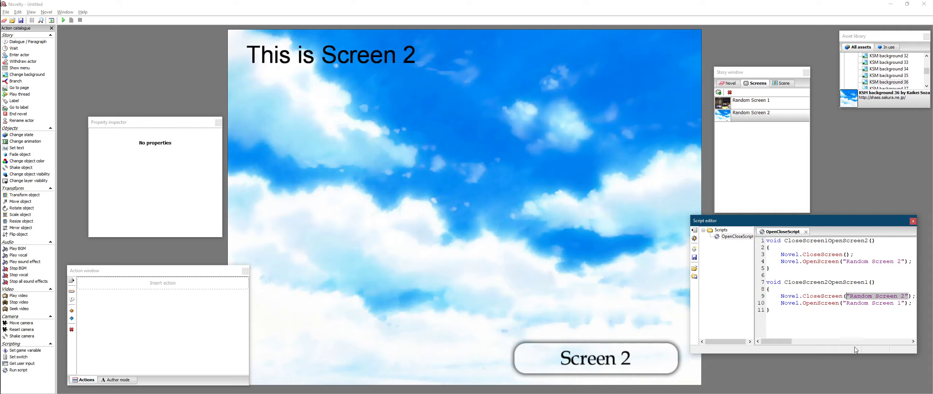
key(BackSpace)
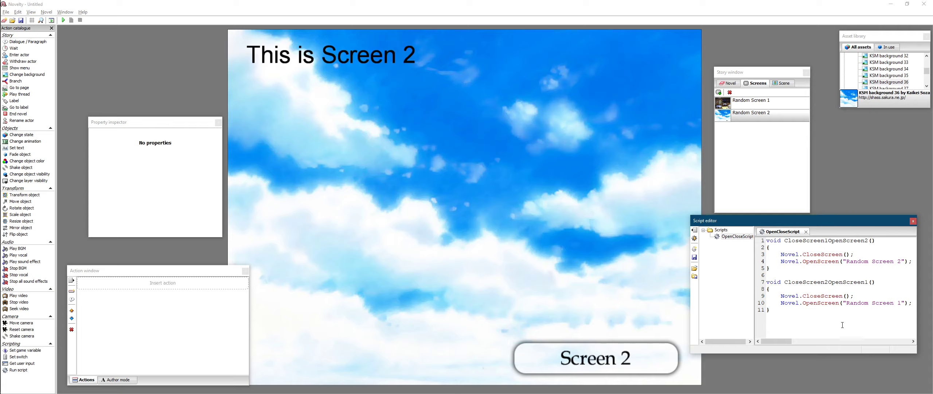
- Save the script and paste CloseScreen1OpenScreen2() into the Screen 2 button's script command, saving the script again
click(694, 257)
click(625, 349)
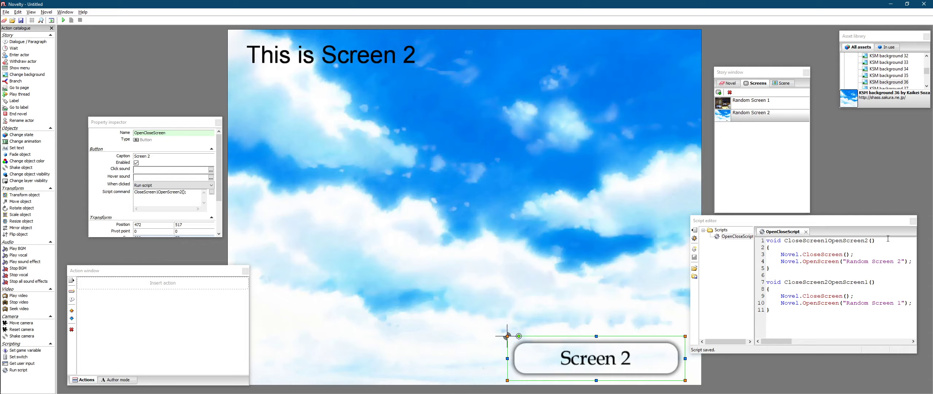
drag(888, 239, 788, 241)
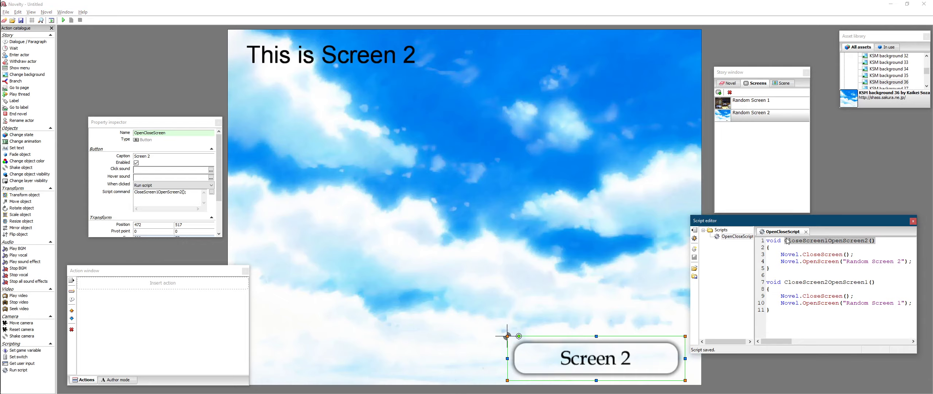
key(ctrl+c)
drag(198, 196, 136, 194)
key(ctrl+v)
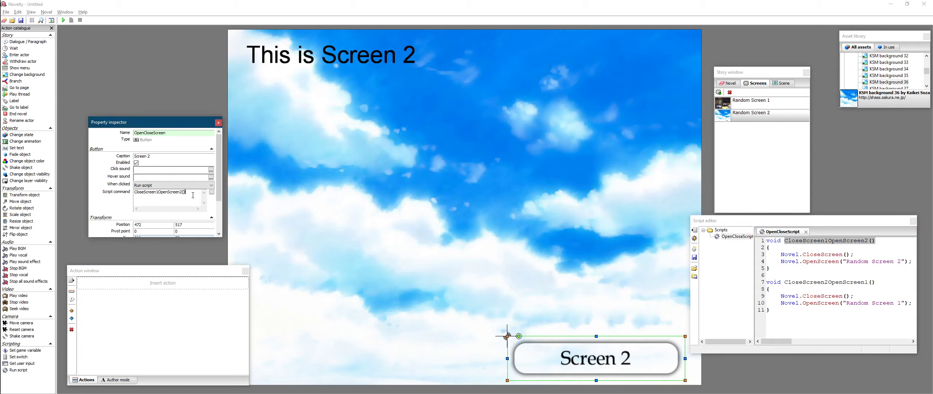
click(798, 305)
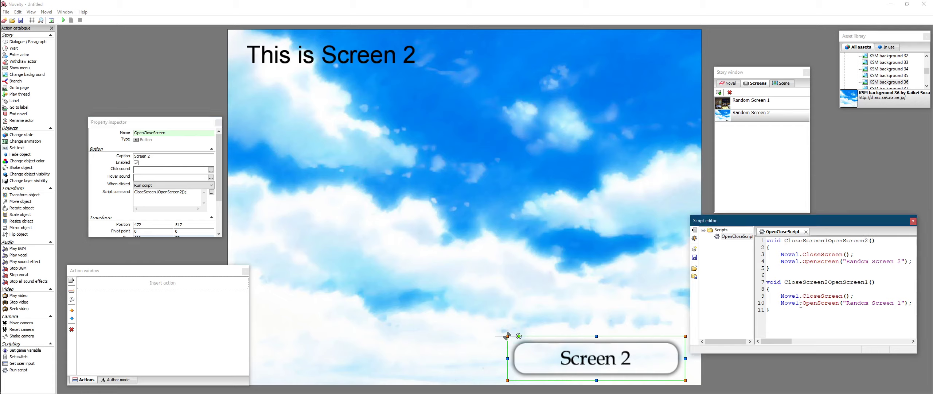
mouse_move(784, 342)
mouse_down()
mouse_move(804, 342)
mouse_move(782, 341)
mouse_up()
click(694, 258)
- Run the novel from the beginning to test the Open Screen button, then stop playback
click(63, 20)
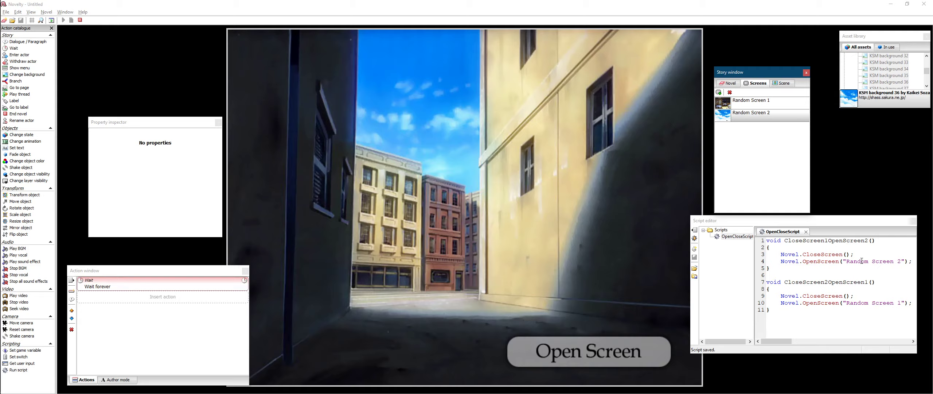
drag(853, 254, 850, 255)
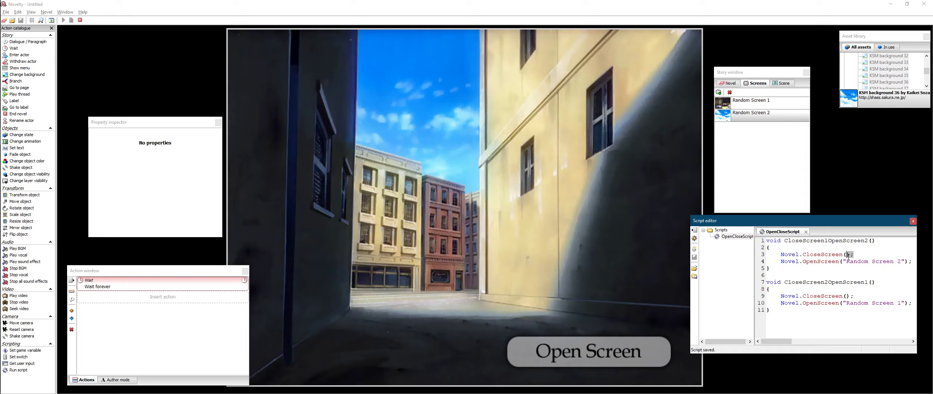
click(842, 285)
click(842, 289)
click(869, 240)
click(792, 269)
drag(785, 240, 869, 241)
drag(786, 282, 869, 282)
click(846, 303)
click(589, 350)
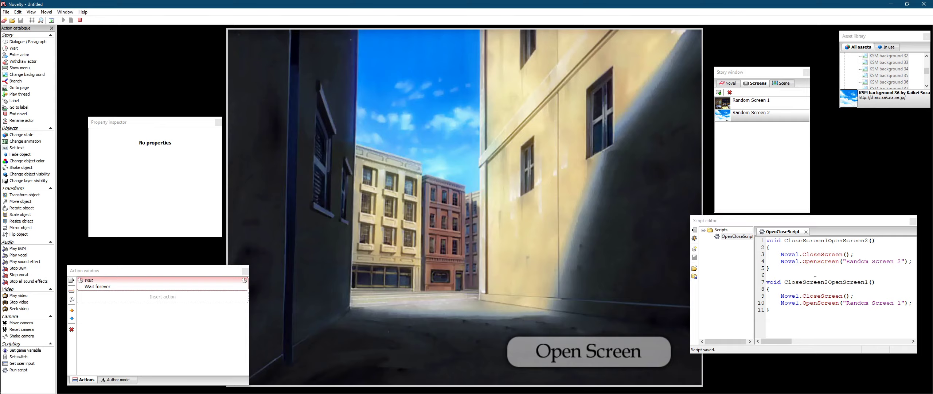
click(759, 115)
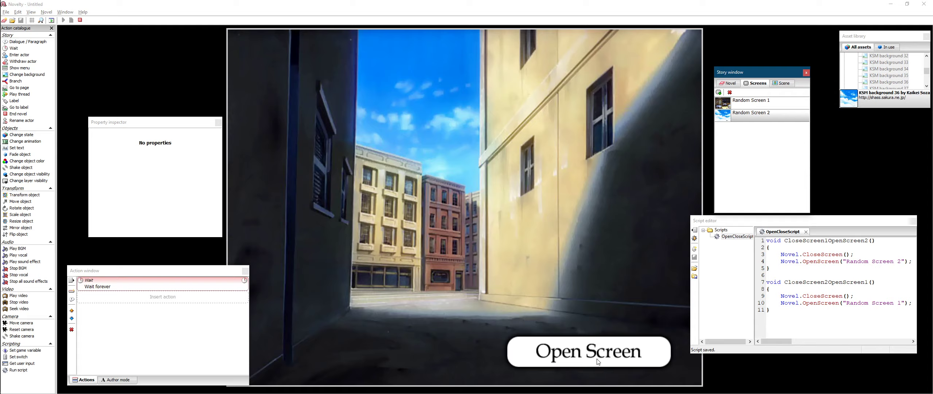
click(581, 366)
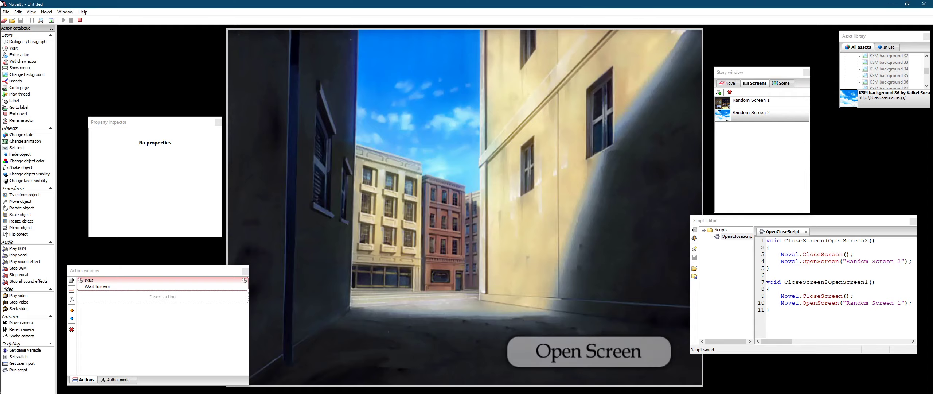
click(80, 20)
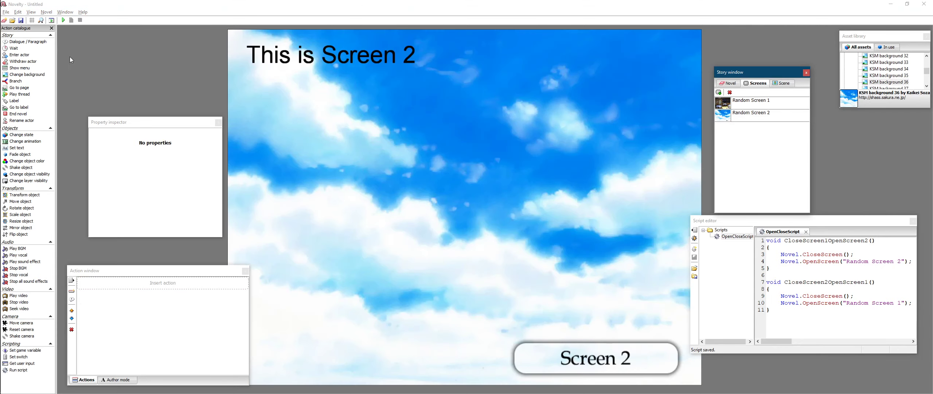
- On Page 1, set the Open Screen button's click action to Open screen with Random Screen 1
click(729, 83)
click(736, 109)
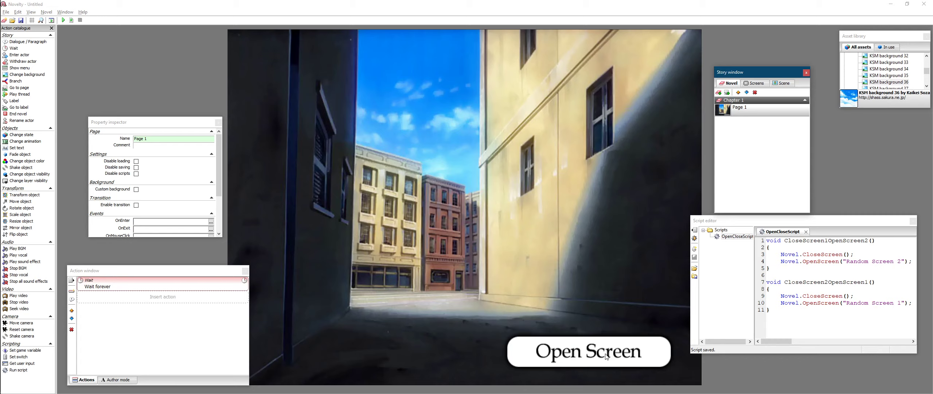
click(597, 351)
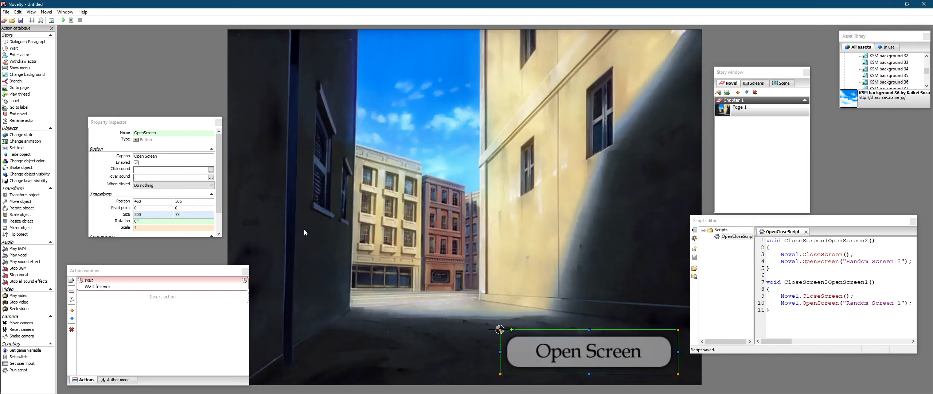
click(181, 185)
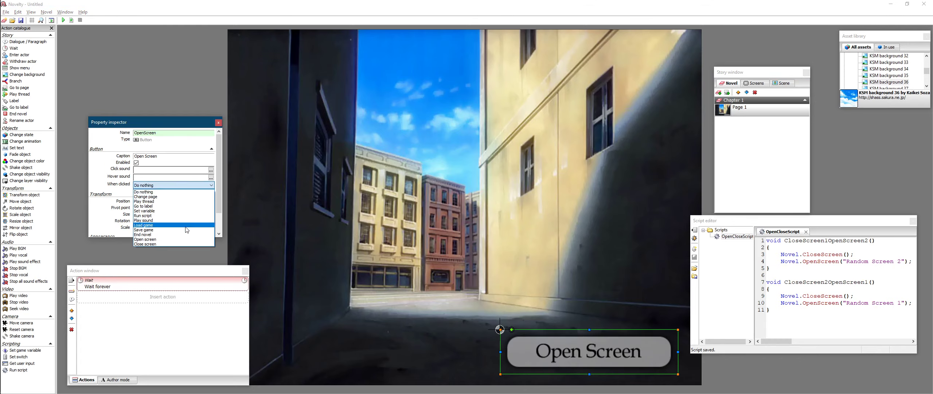
click(178, 239)
click(165, 193)
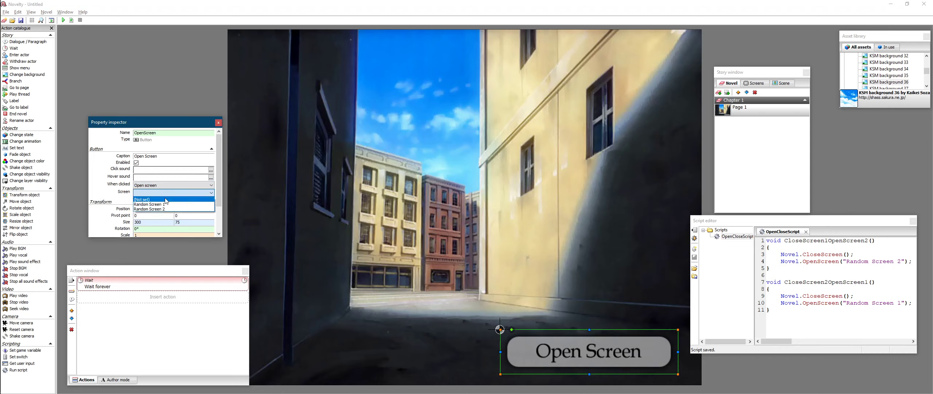
click(177, 205)
click(328, 219)
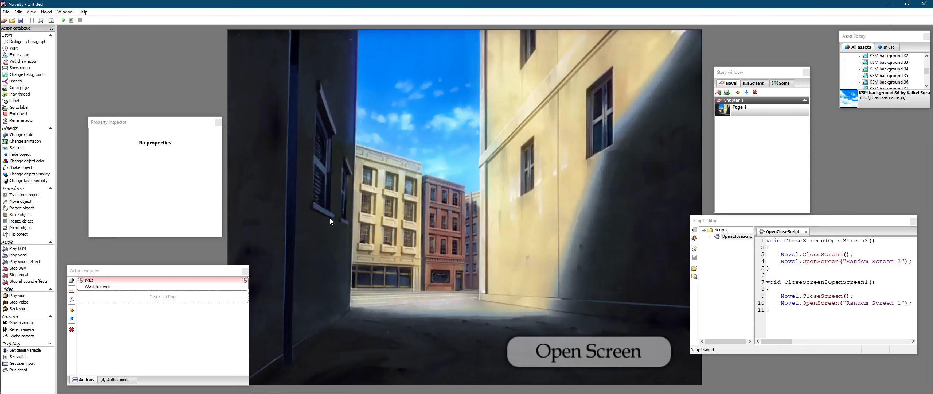
- Play the novel, use the buttons to move from Screen 1 to Screen 2, and stop playback
click(63, 21)
click(616, 354)
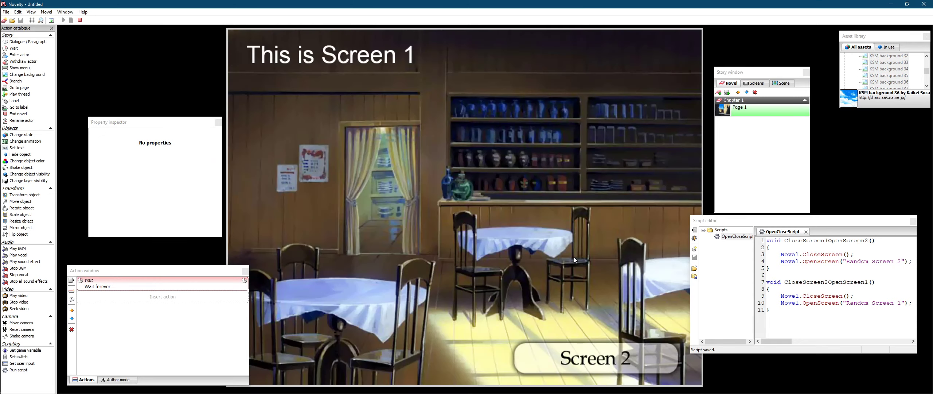
click(617, 360)
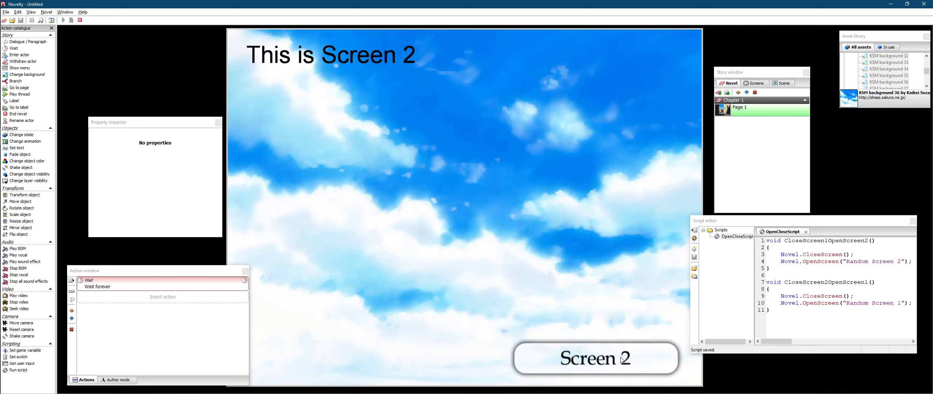
click(80, 20)
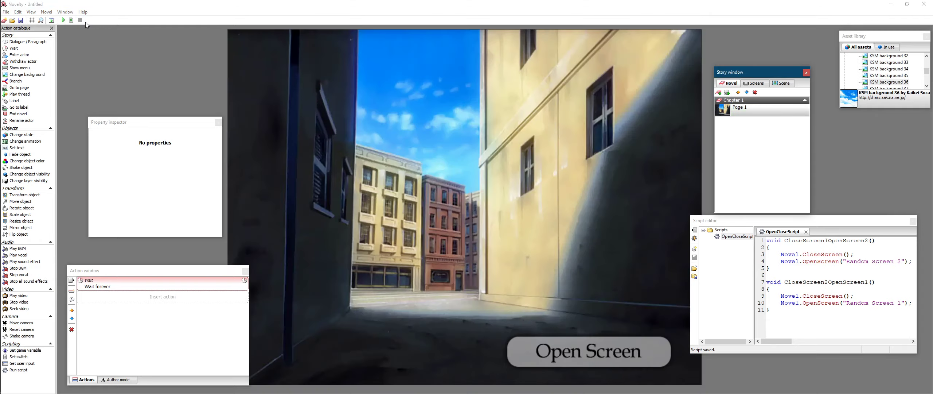
- On Random Screen 2, set the Screen 2 button's script command to CloseScreen2OpenScreen1()
click(818, 335)
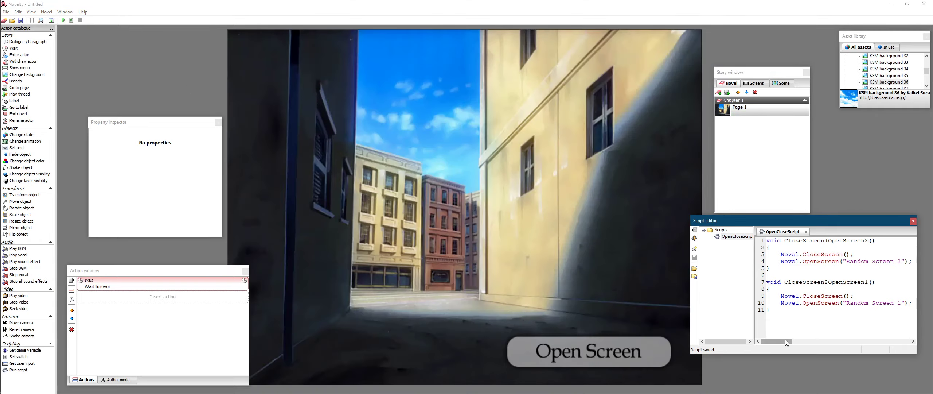
mouse_move(785, 342)
mouse_down()
mouse_move(792, 342)
mouse_move(768, 342)
mouse_up()
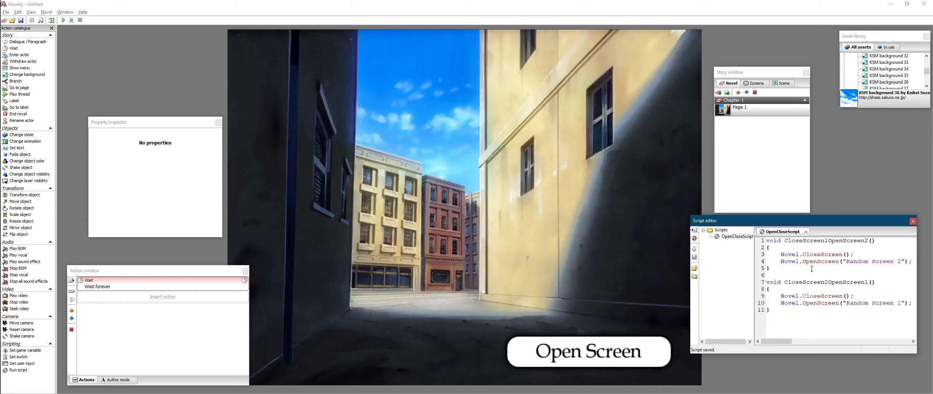
click(754, 84)
click(758, 115)
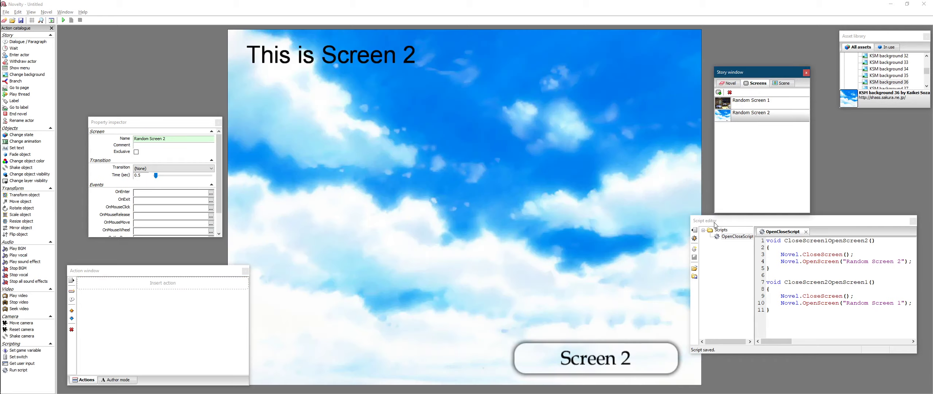
click(591, 359)
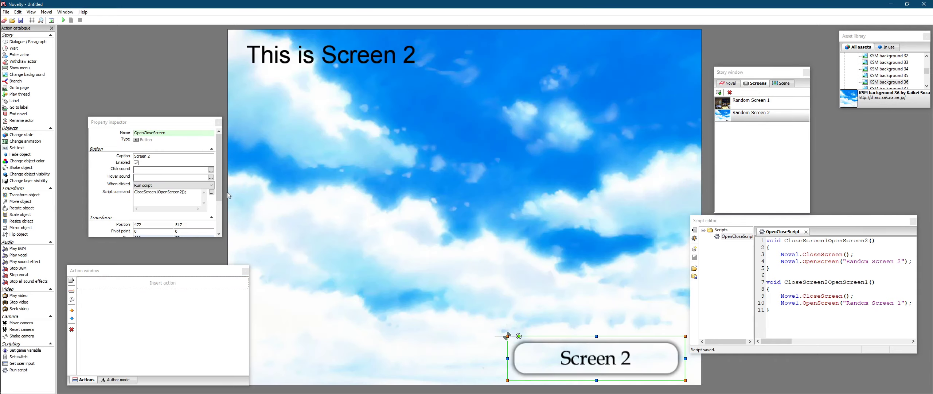
drag(890, 285, 821, 283)
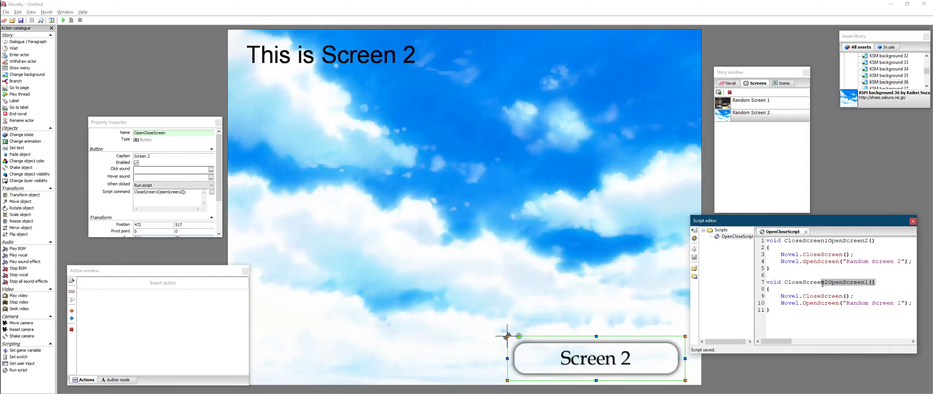
click(177, 195)
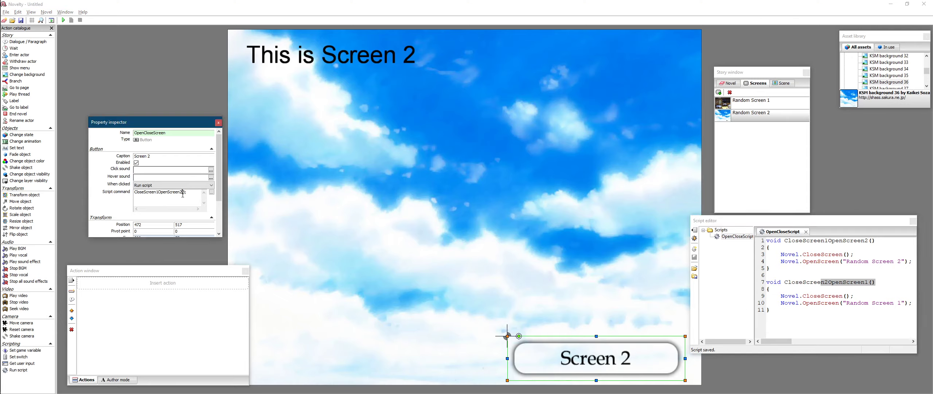
drag(187, 193, 128, 189)
drag(875, 241, 789, 242)
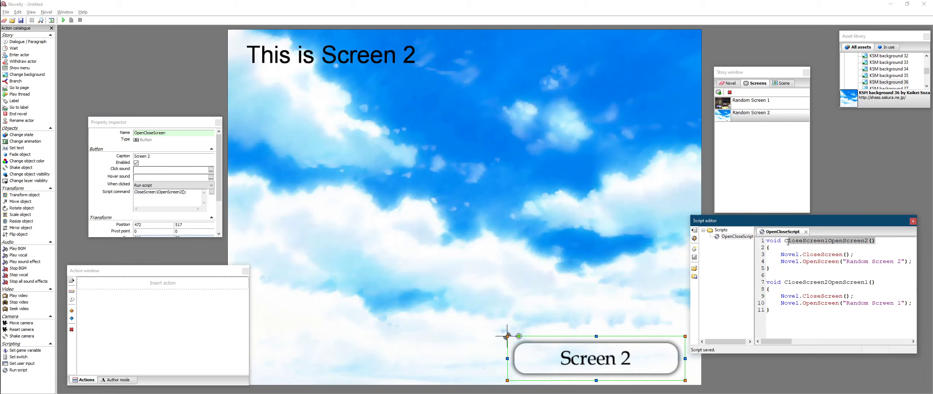
drag(875, 283, 785, 283)
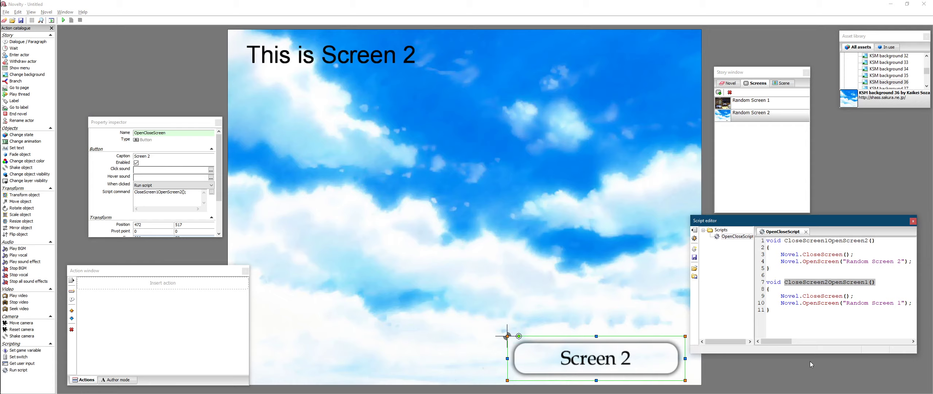
drag(187, 192, 134, 192)
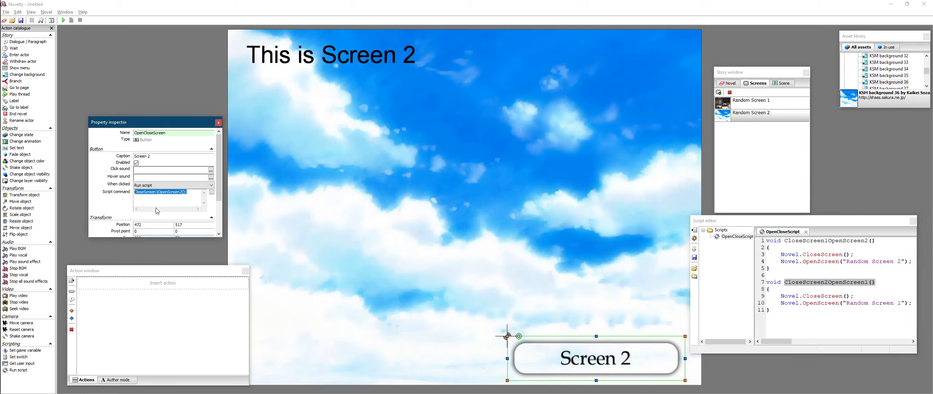
key(ctrl+v)
click(401, 224)
click(591, 346)
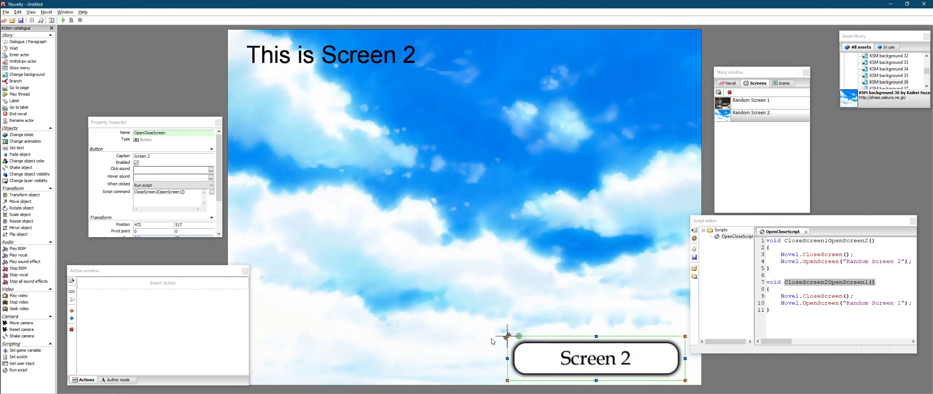
click(199, 205)
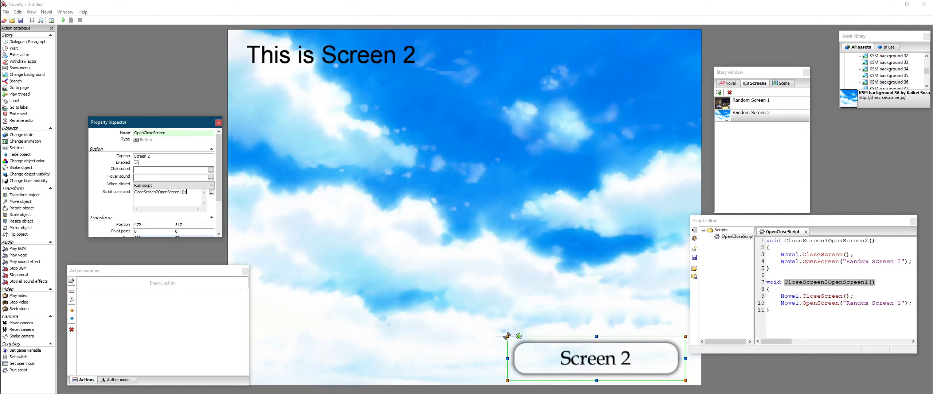
click(419, 230)
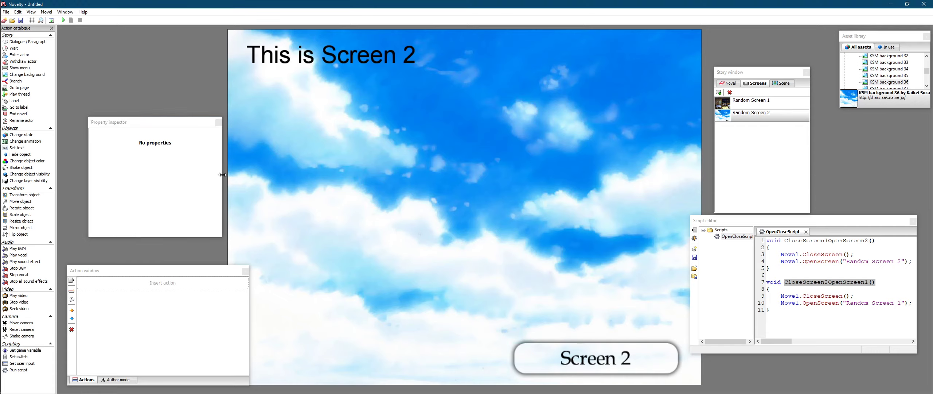
- Save the OpenCloseScript script
click(888, 280)
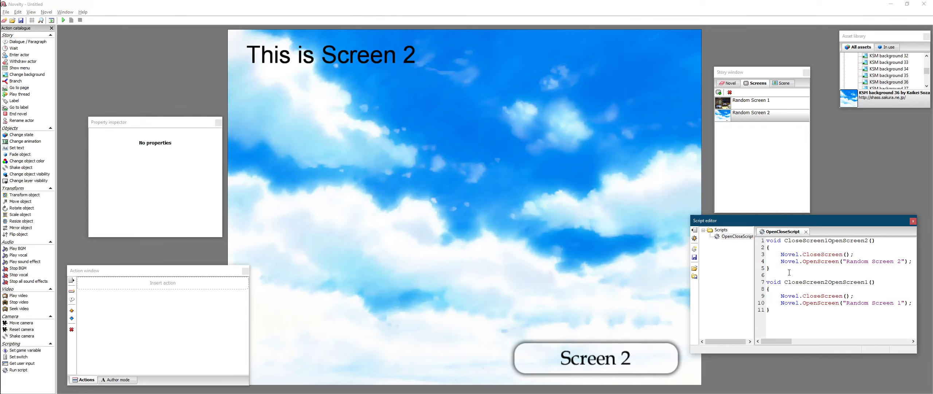
drag(771, 282, 844, 322)
click(845, 322)
click(694, 257)
click(89, 67)
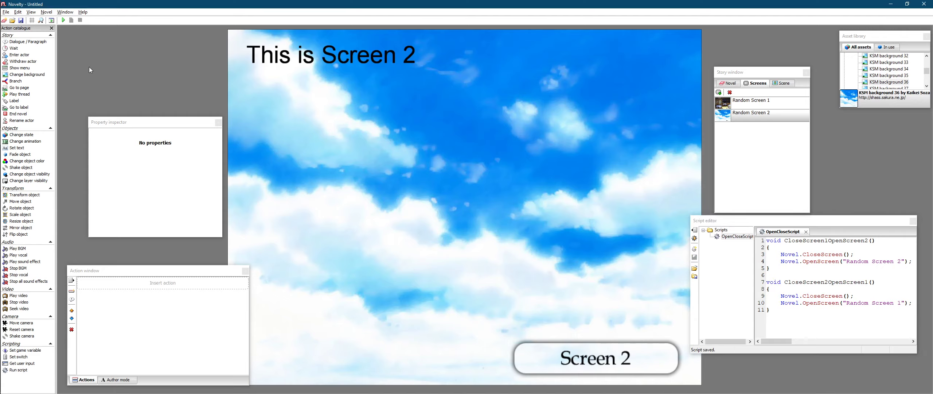
- Play the novel, open Screen 1 and try its Screen 2 button, then stop playback
click(65, 22)
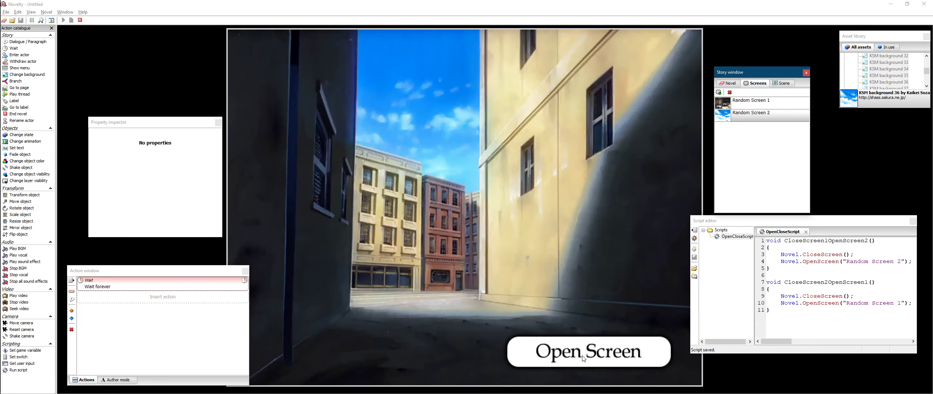
click(582, 357)
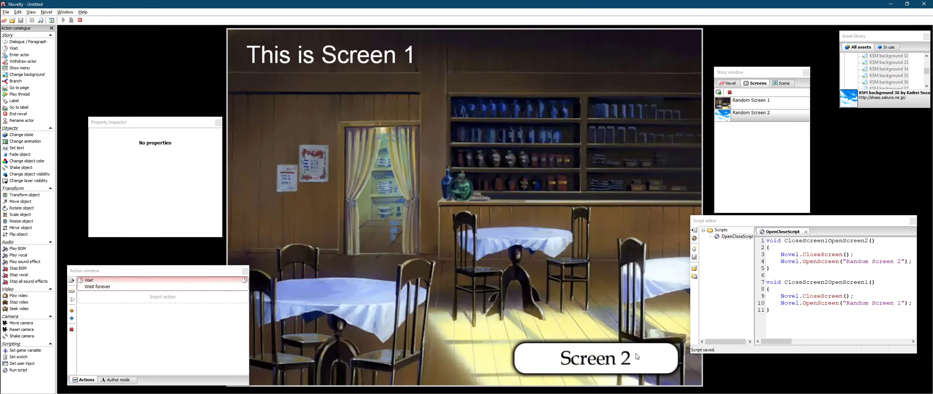
click(638, 359)
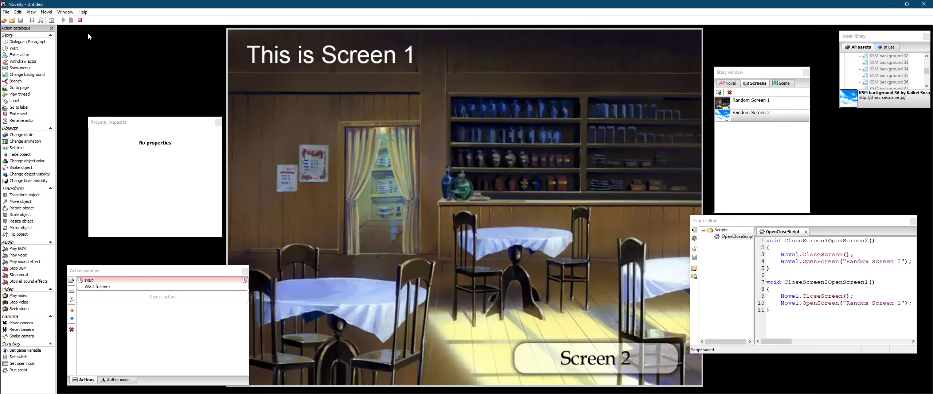
click(80, 21)
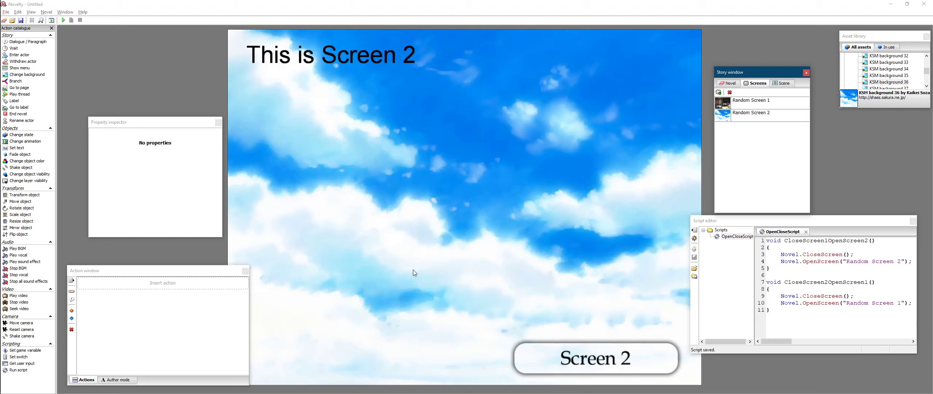
- On Random Screen 2, change the button's caption to Screen 1
click(615, 369)
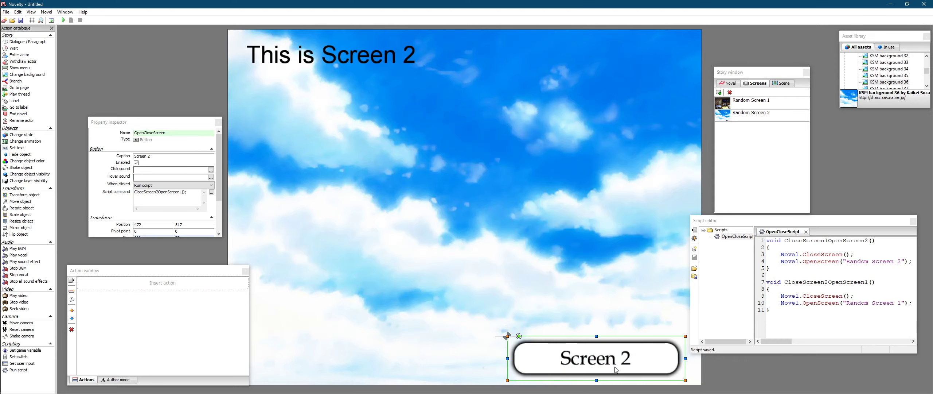
click(168, 158)
key(BackSpace)
text(1)
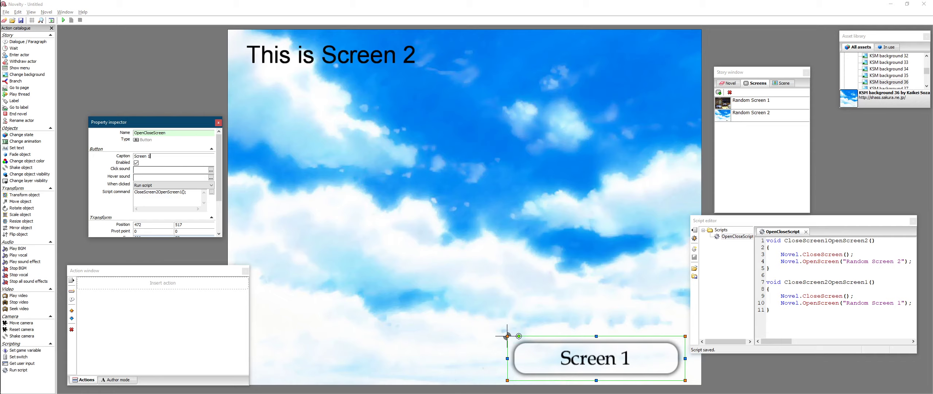
click(340, 139)
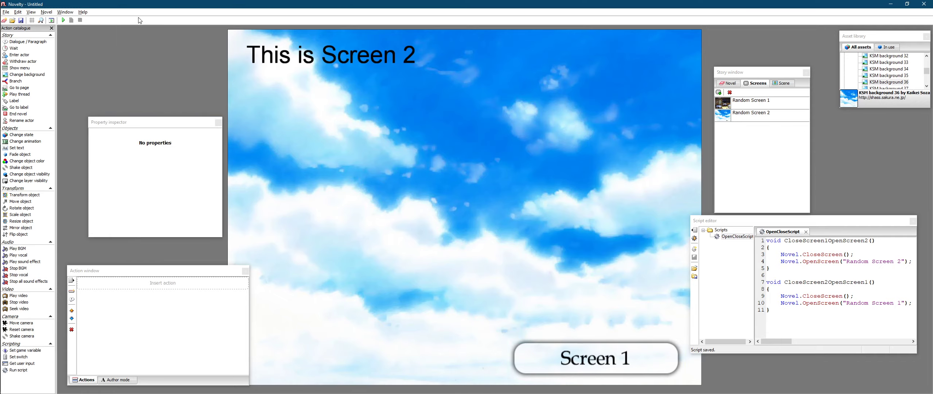
- Play the novel again, move from Page 1 to Screen 1 and test its button, then stop playback
click(63, 20)
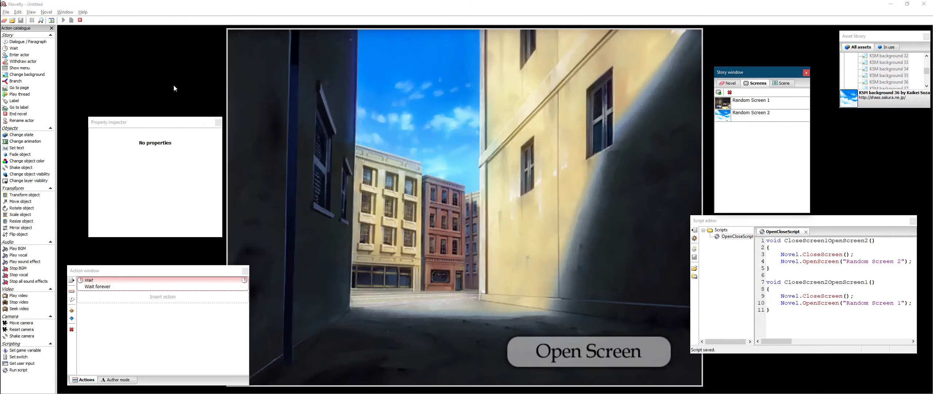
click(602, 357)
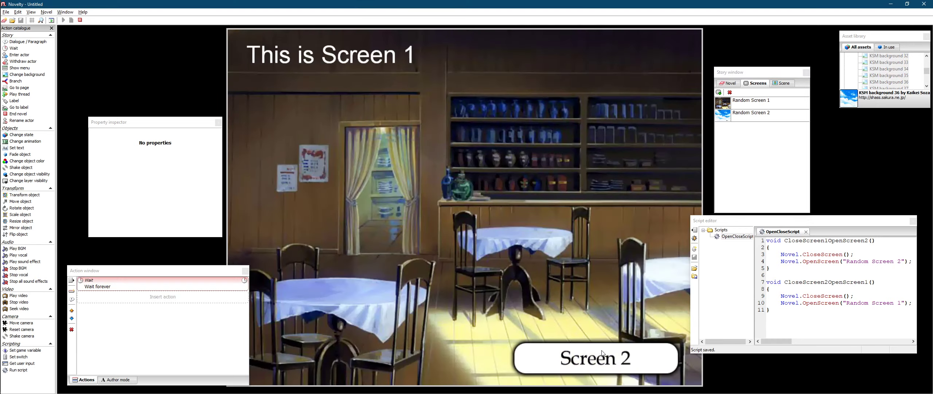
click(602, 353)
click(575, 364)
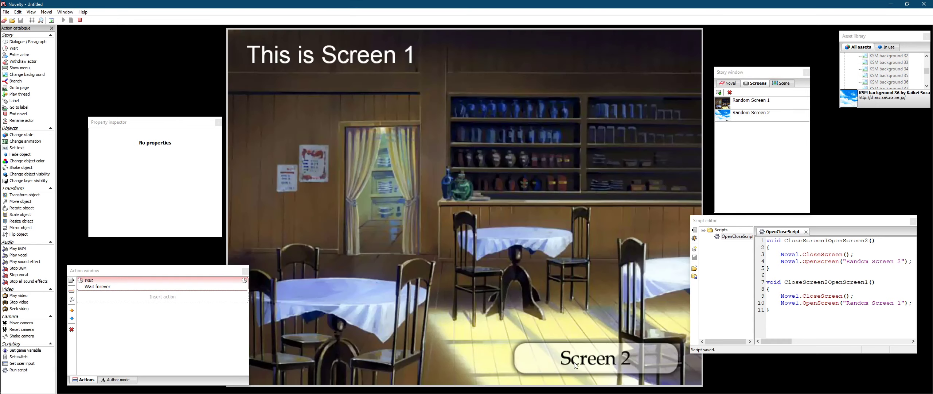
click(80, 20)
click(365, 156)
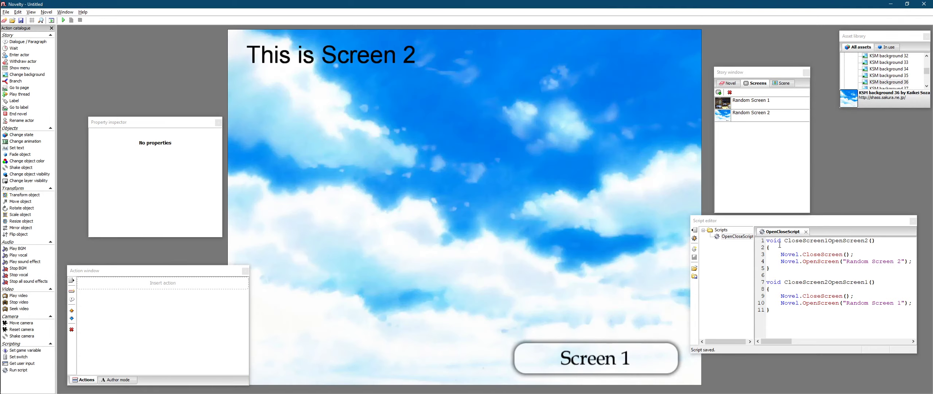
- Select Random Screen 2 in the story window, then return to Page 1 in the novel list
click(756, 102)
click(743, 113)
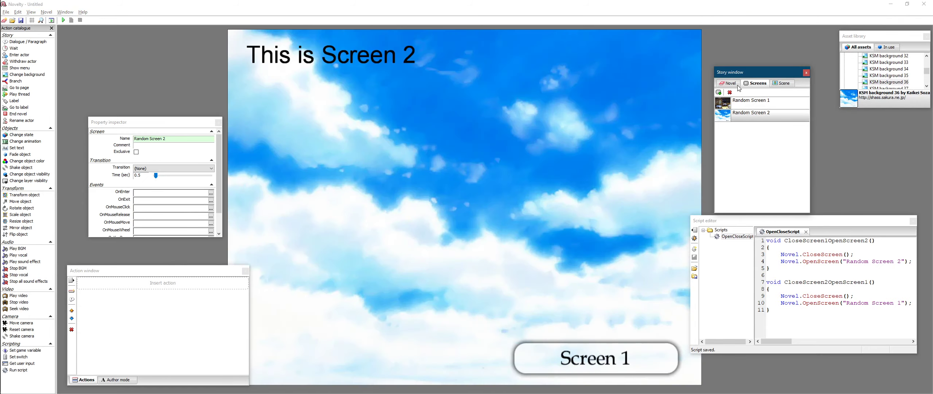
click(737, 84)
click(751, 109)
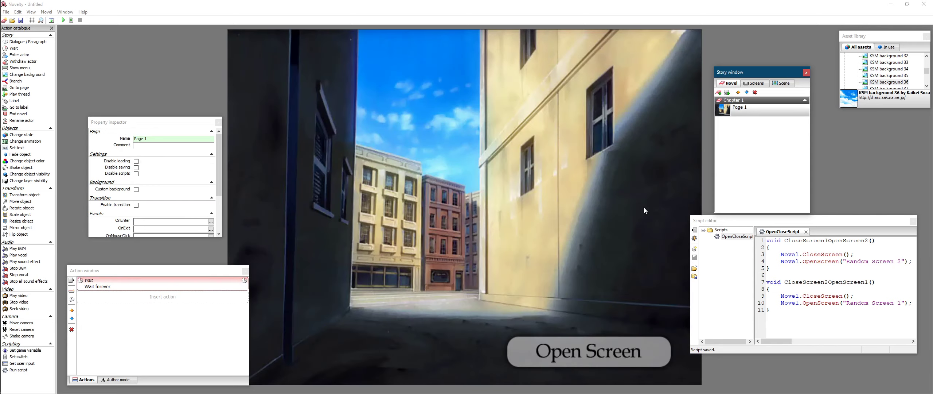
- Save the OpenCloseScript script to the asset library
click(755, 317)
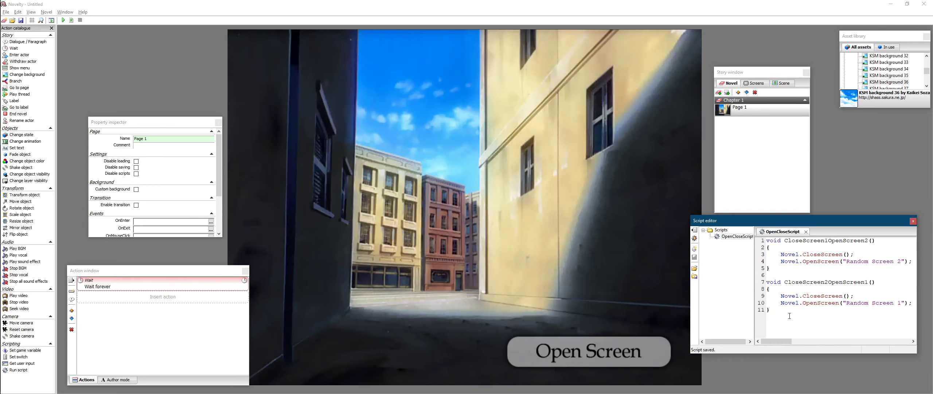
click(740, 296)
right_click(721, 240)
click(736, 296)
click(840, 340)
drag(810, 341, 746, 343)
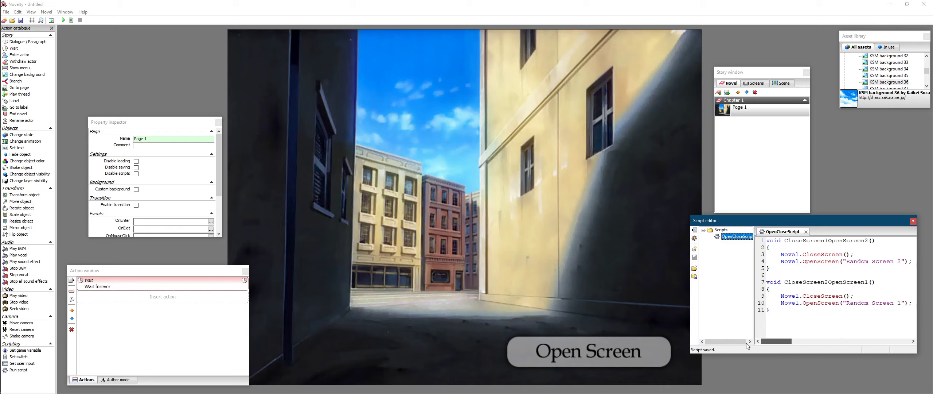
click(694, 277)
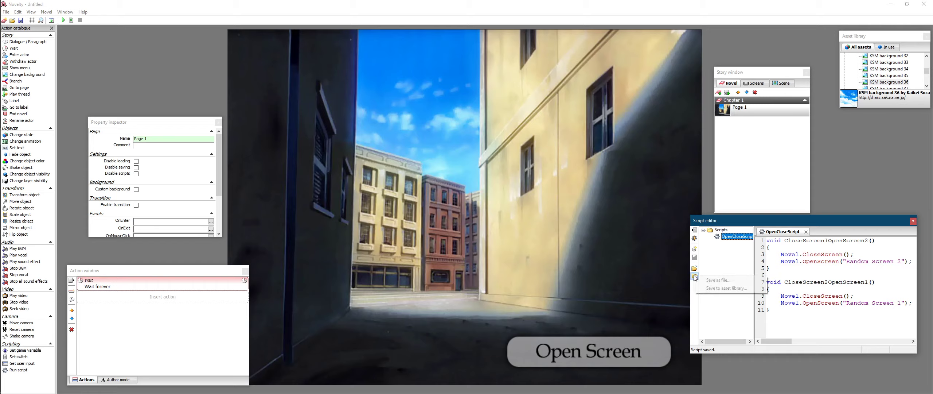
click(727, 288)
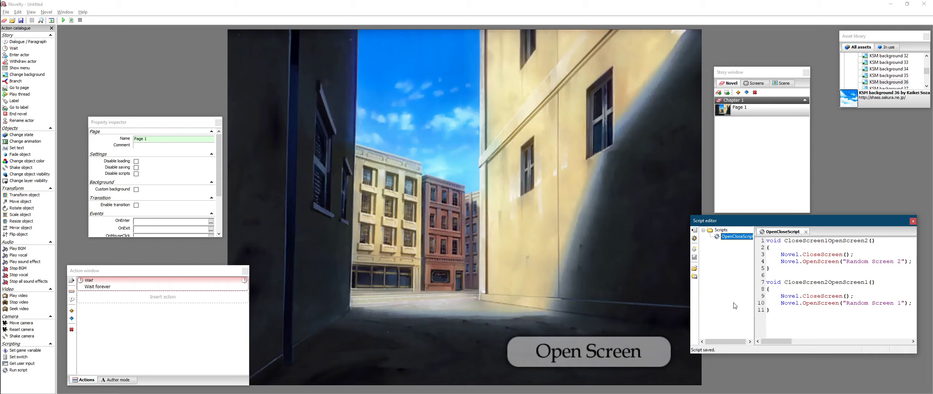
- Import the OpenCloseButtonScript.as script file from the Desktop into the script editor
click(799, 319)
click(746, 295)
click(695, 269)
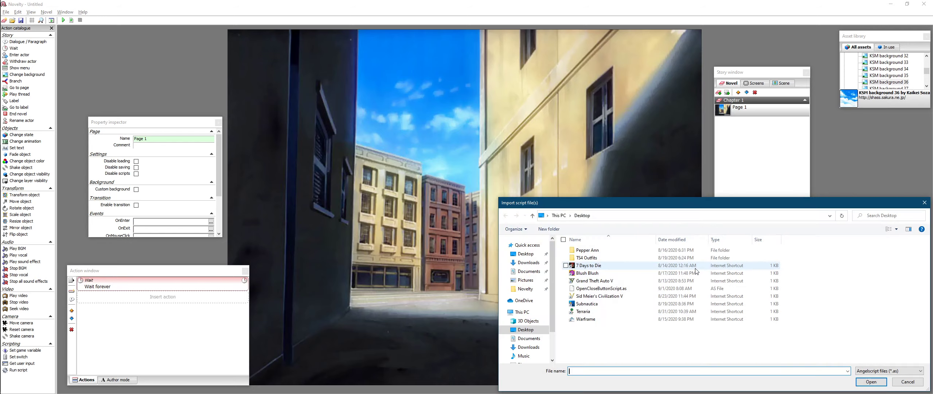
click(600, 289)
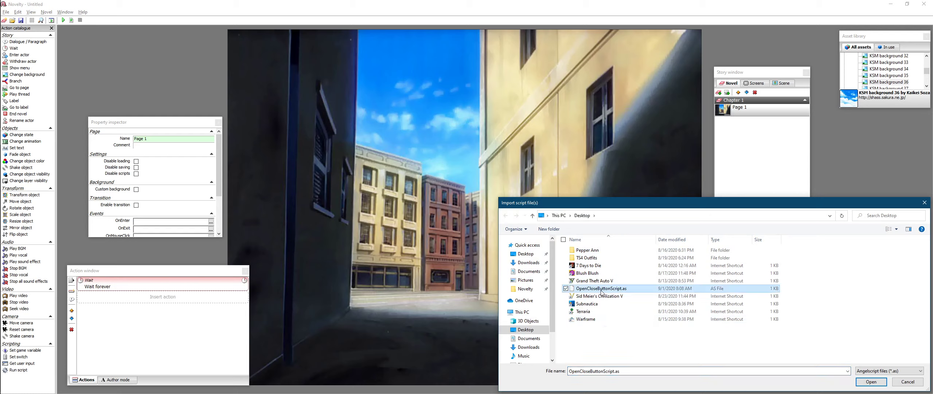
double_click(621, 289)
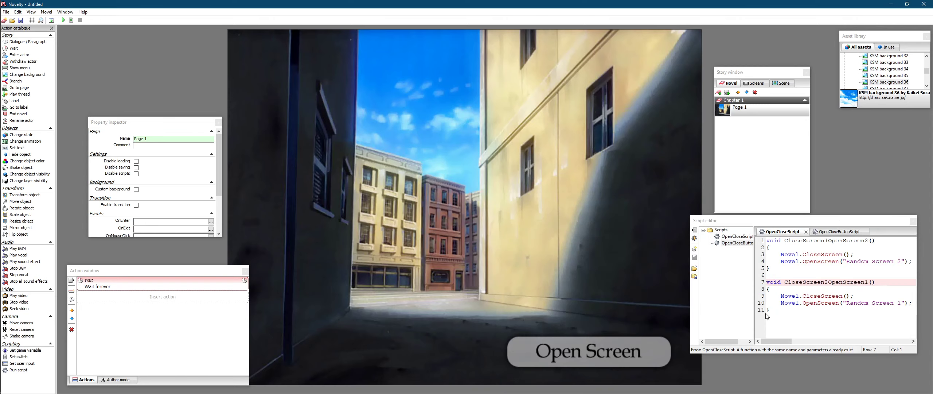
- Compare the code of the OpenCloseScript and OpenCloseButtonScript scripts in the script editor
click(819, 323)
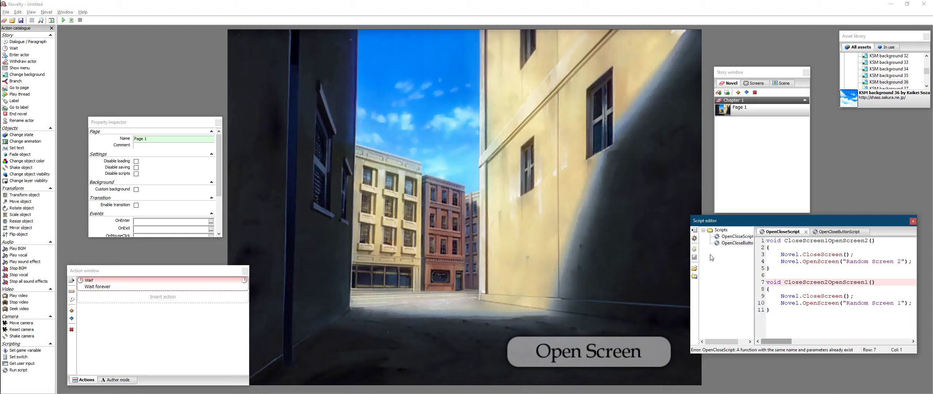
click(737, 243)
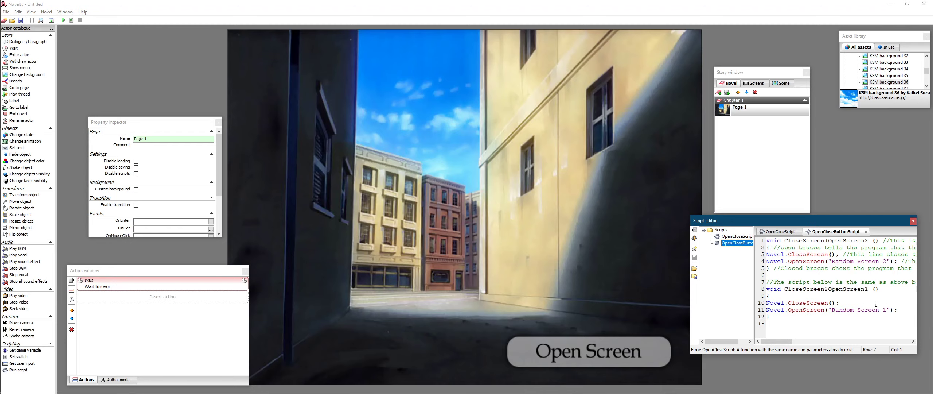
click(798, 303)
click(737, 237)
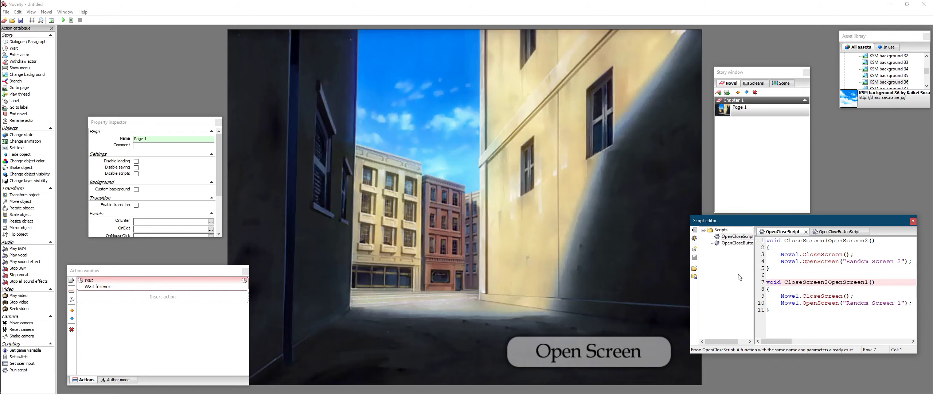
click(903, 284)
click(737, 243)
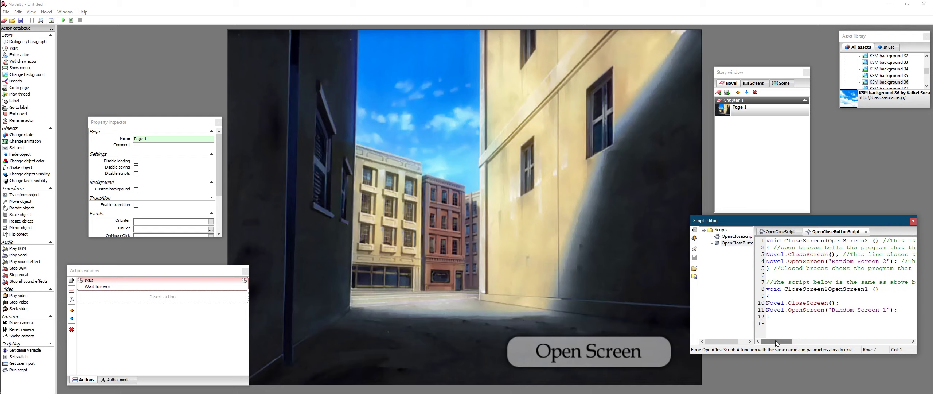
mouse_move(776, 343)
mouse_down()
mouse_move(867, 356)
mouse_move(767, 349)
mouse_up()
mouse_move(765, 341)
mouse_down()
mouse_move(778, 342)
mouse_move(757, 344)
mouse_up()
drag(784, 240, 869, 240)
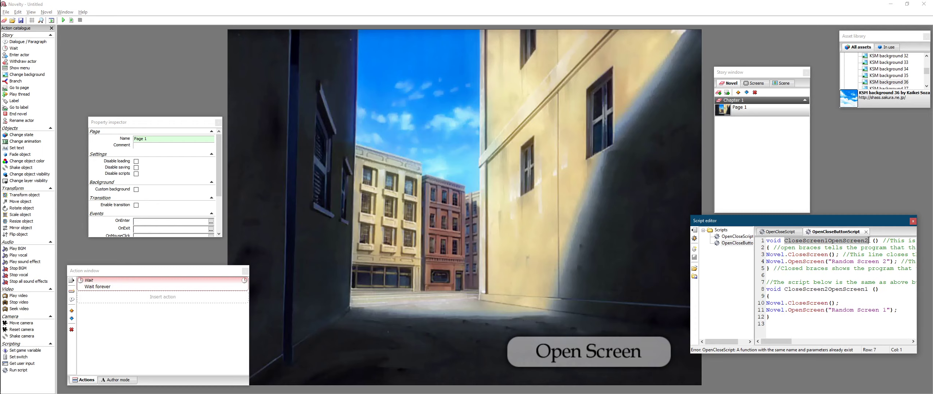
click(832, 291)
triple_click(807, 290)
click(822, 311)
click(793, 333)
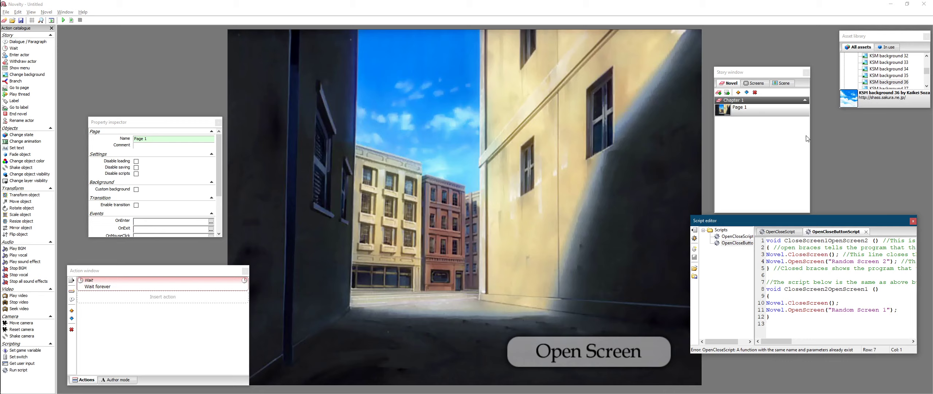
- Reposition the story window and the script editor window in the workspace
drag(775, 69, 769, 53)
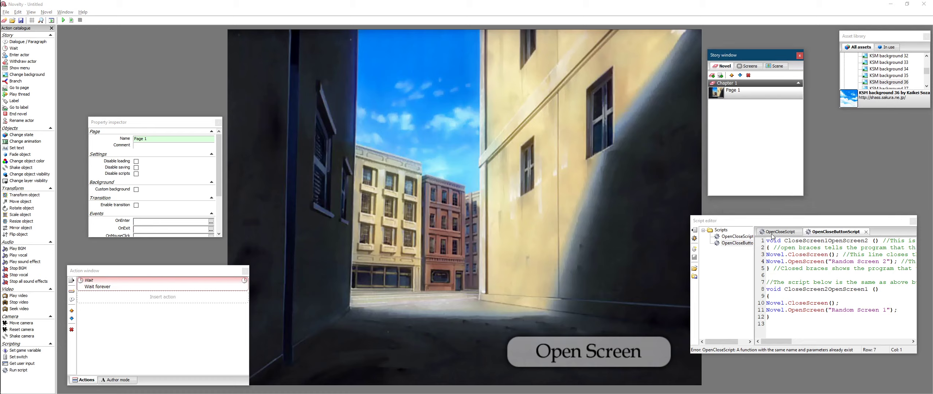
drag(766, 221, 769, 233)
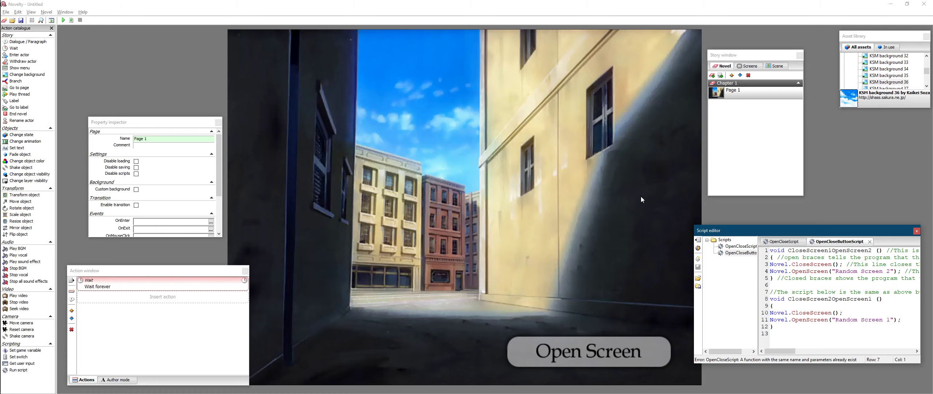
key(alt+Tab)
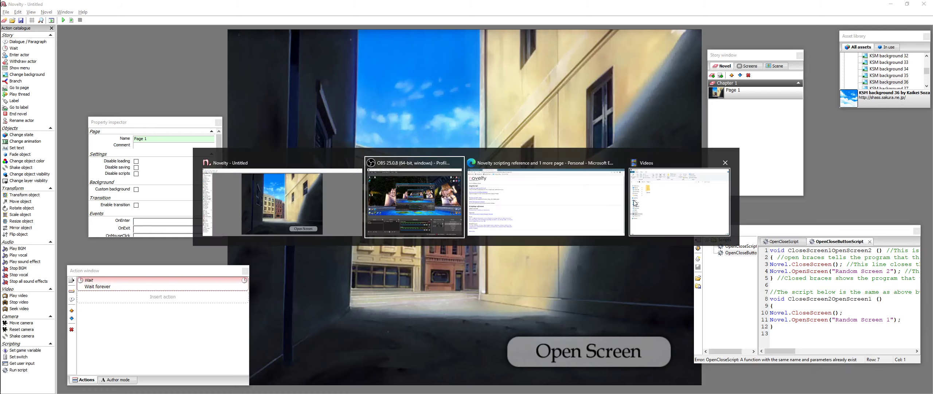